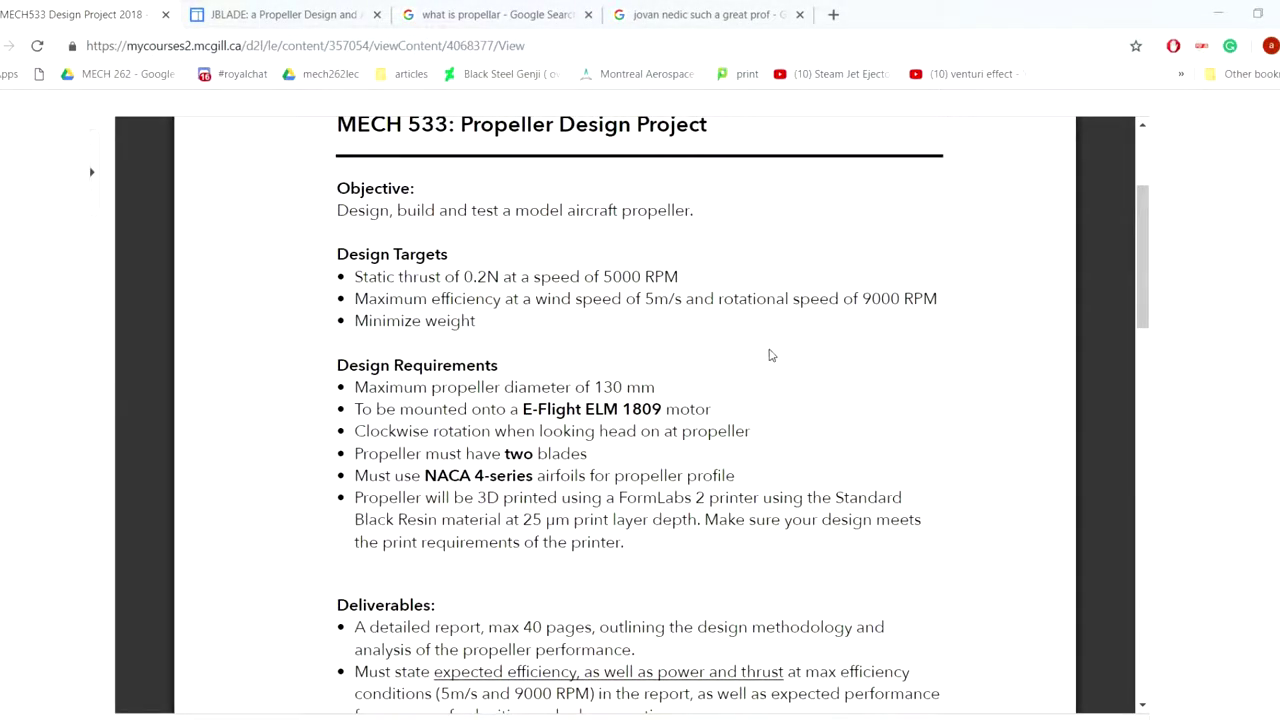
Read the objective, design targets and design requirements of the MECH 533 propeller design project brief
scroll(758, 330, up, 1)
scroll(758, 330, down, 1)
scroll(471, 375, up, 1)
click(471, 375)
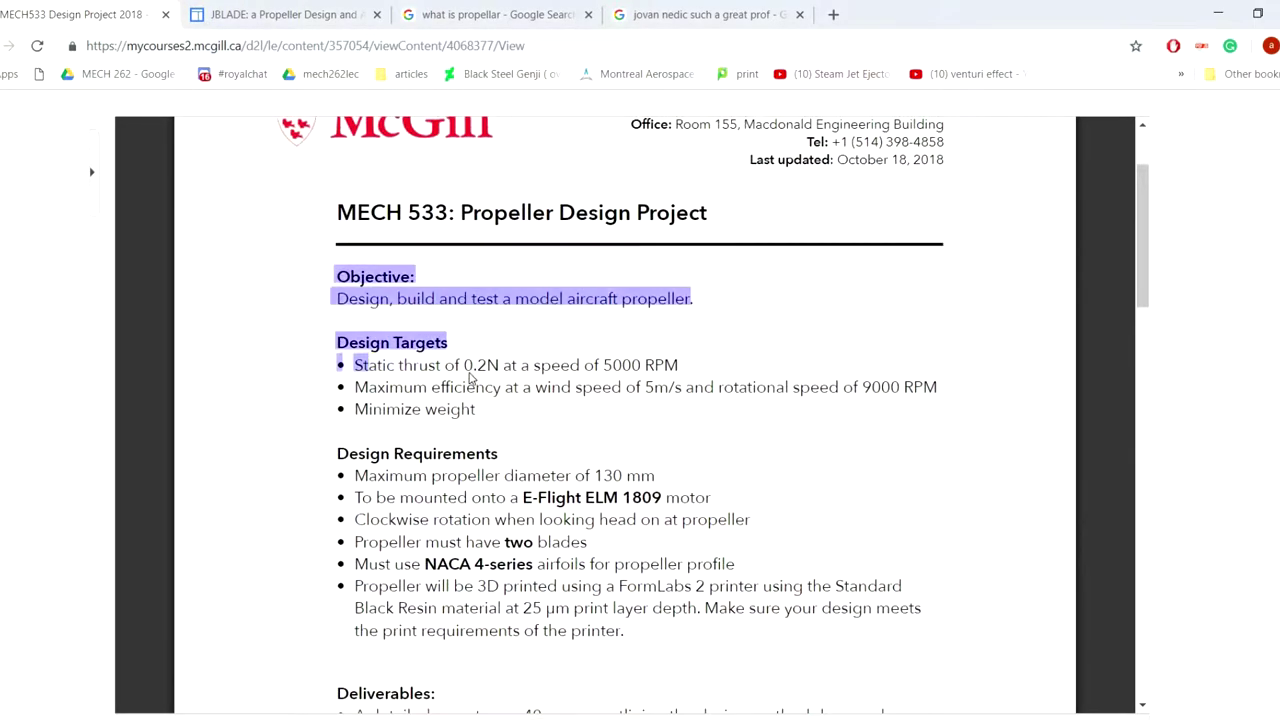
scroll(481, 326, down, 1)
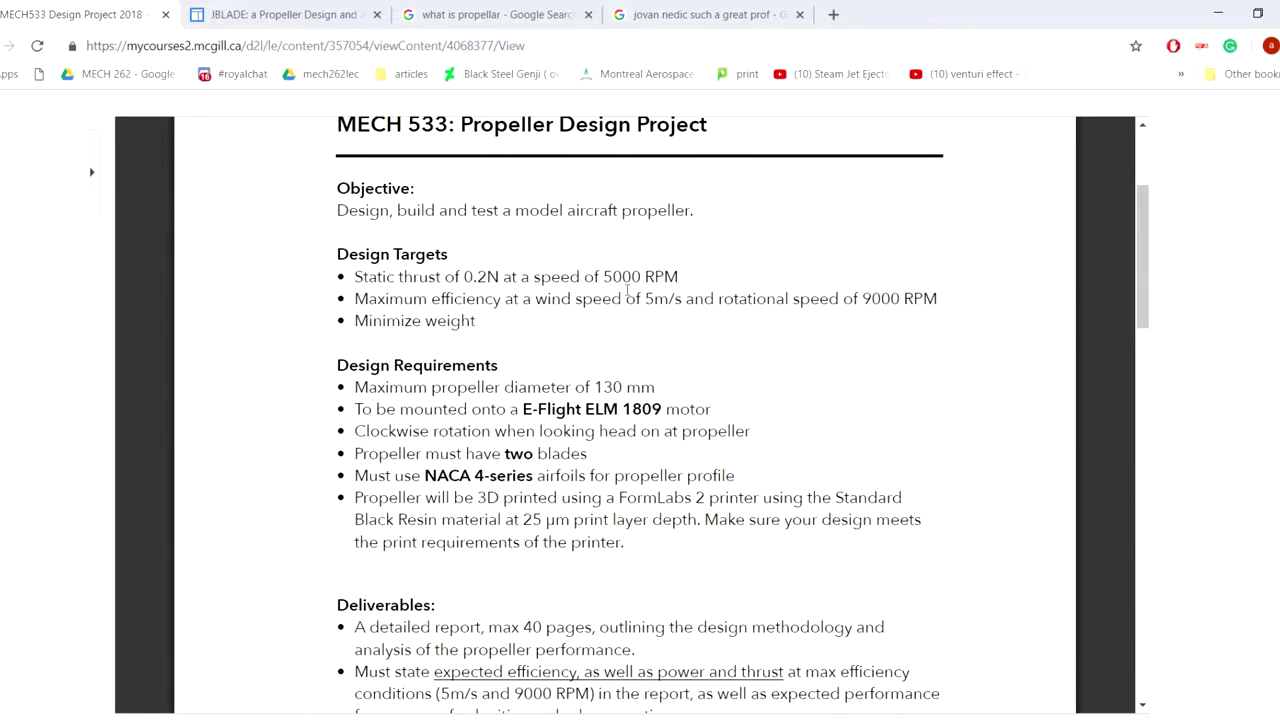
drag(481, 328, 468, 322)
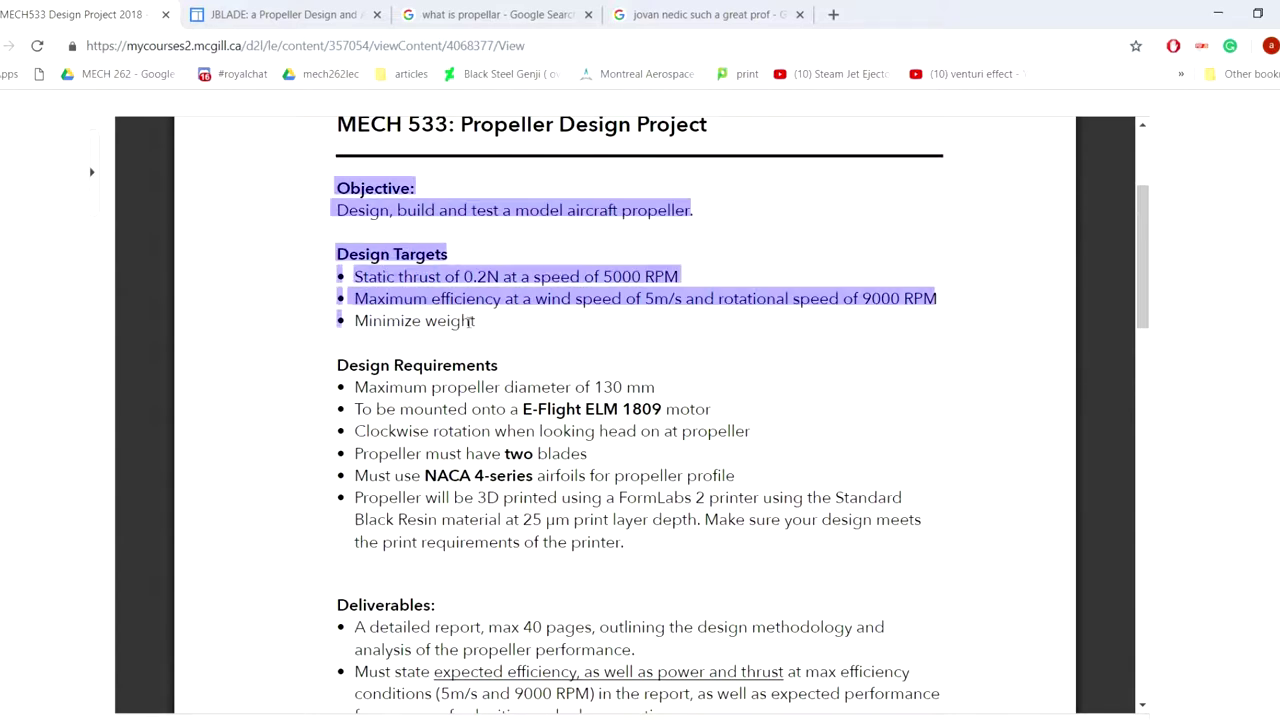
click(470, 320)
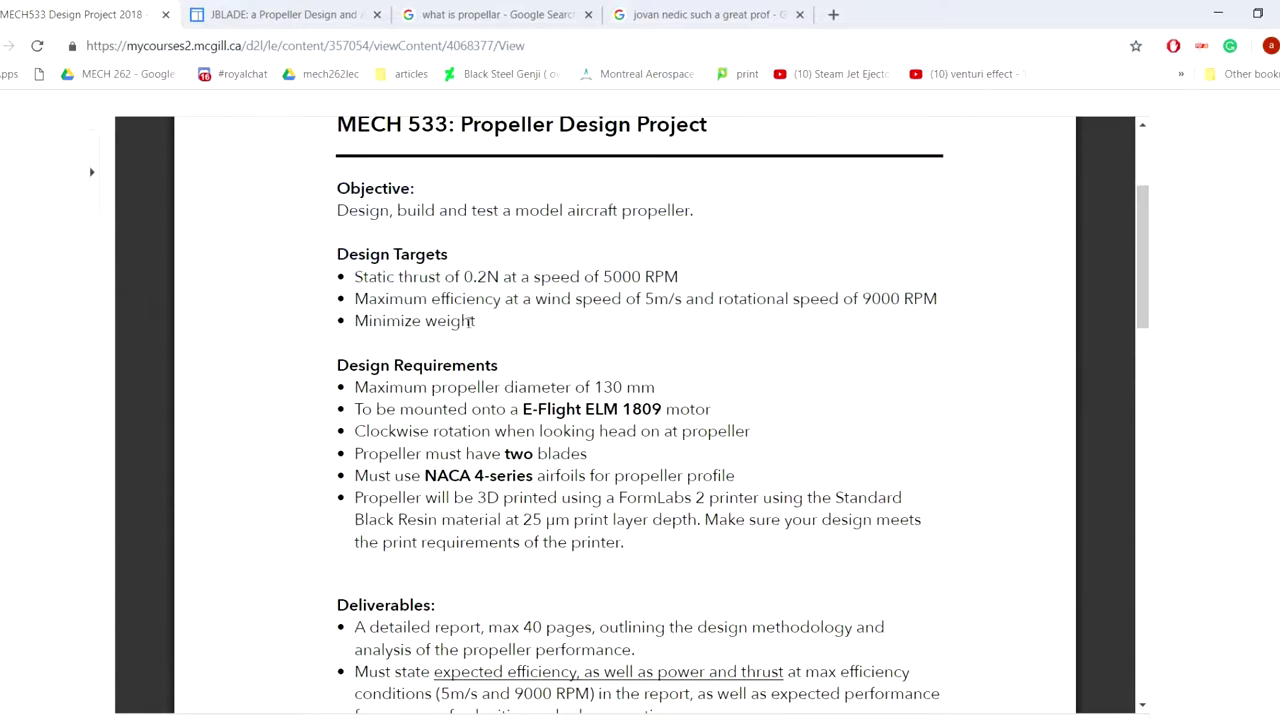
scroll(694, 460, up, 1)
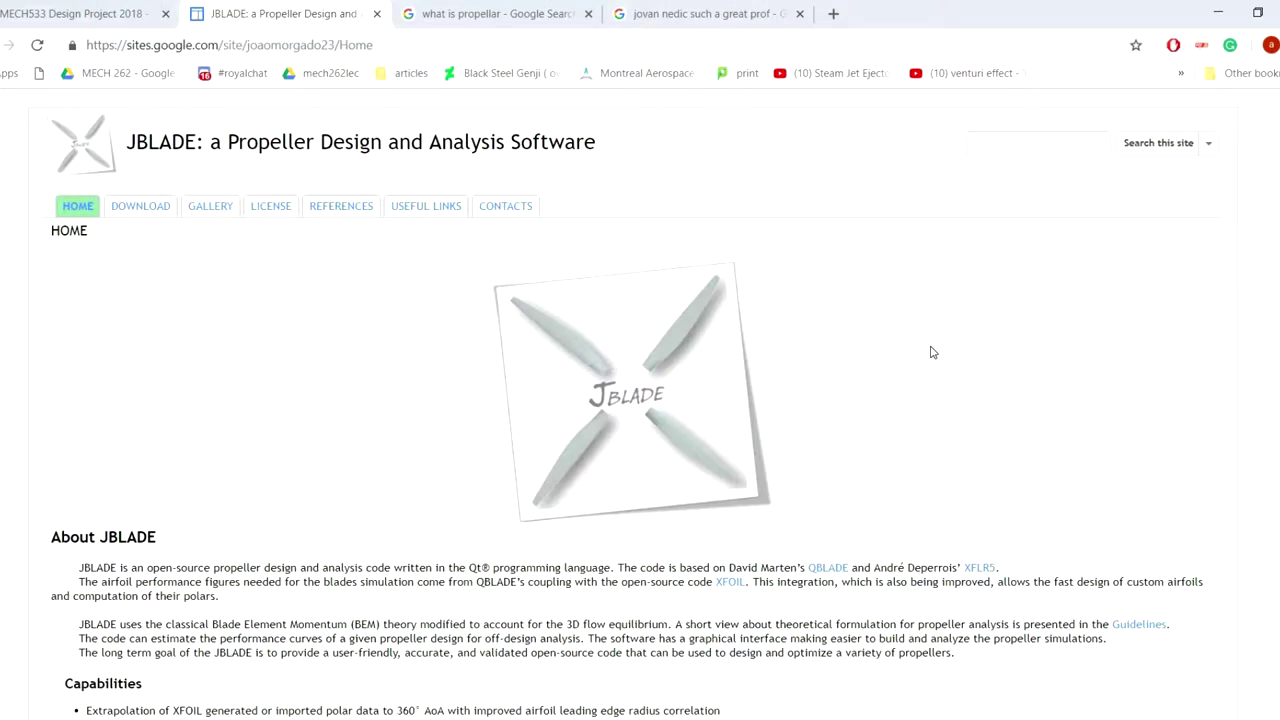
Review the JBLADE website's overview, switch to the JBLADE program and open the Direct Foil Design module
scroll(931, 352, down, 2)
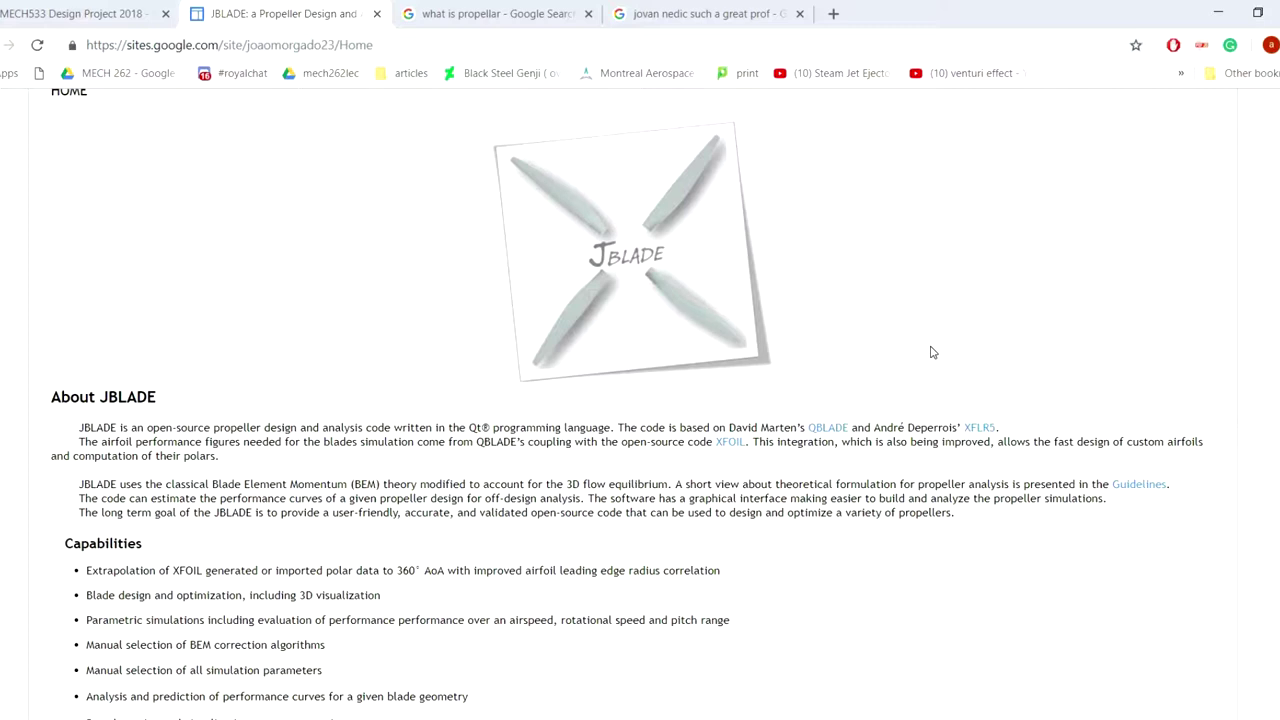
scroll(763, 382, down, 1)
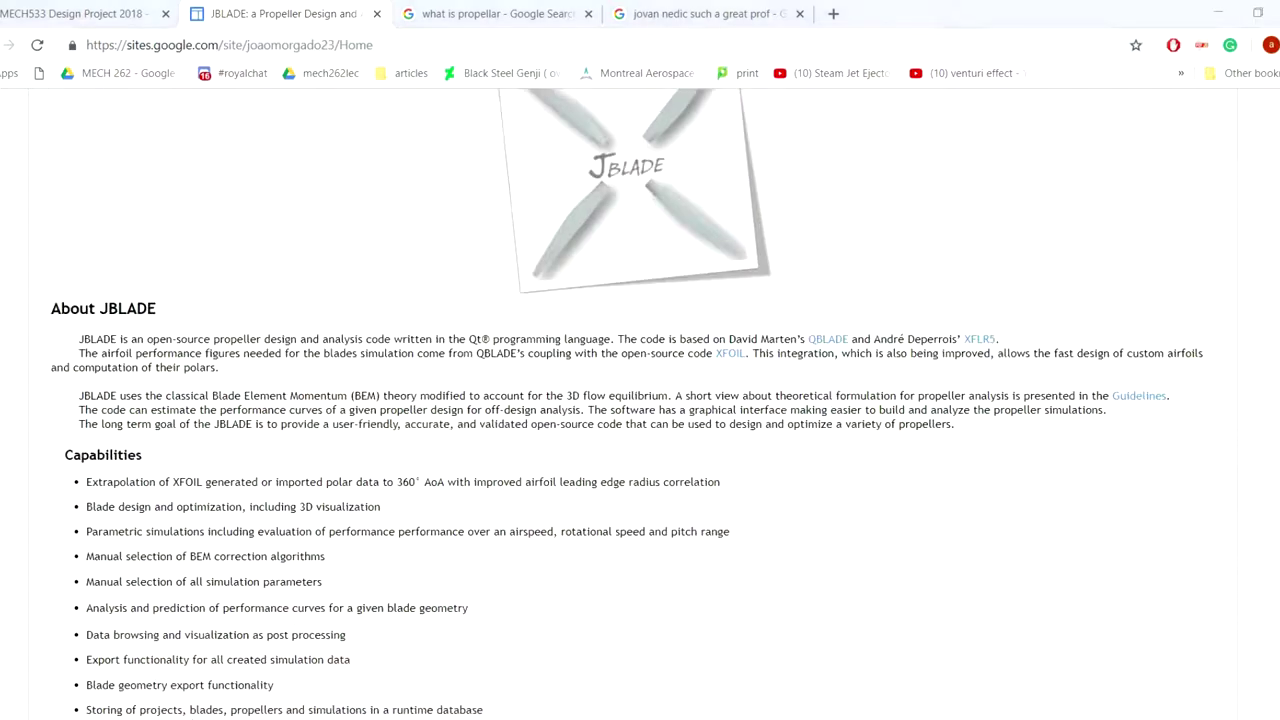
key(alt+Tab)
click(2, 28)
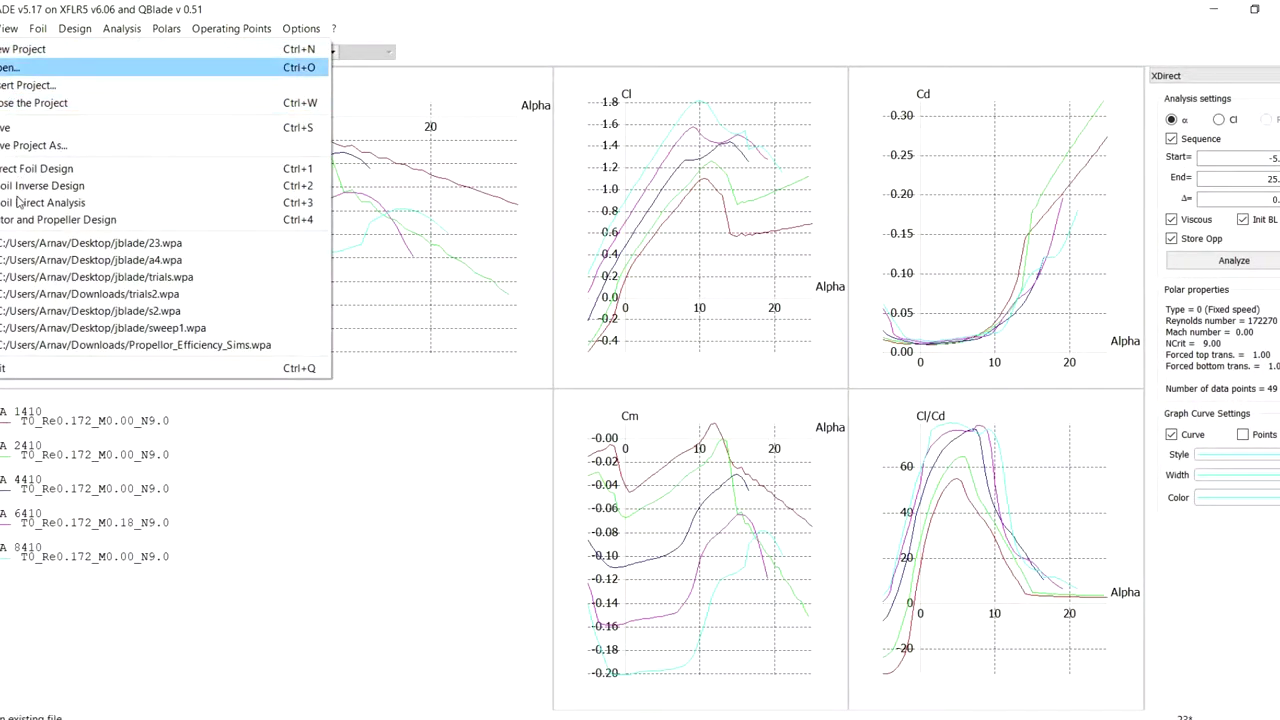
click(18, 166)
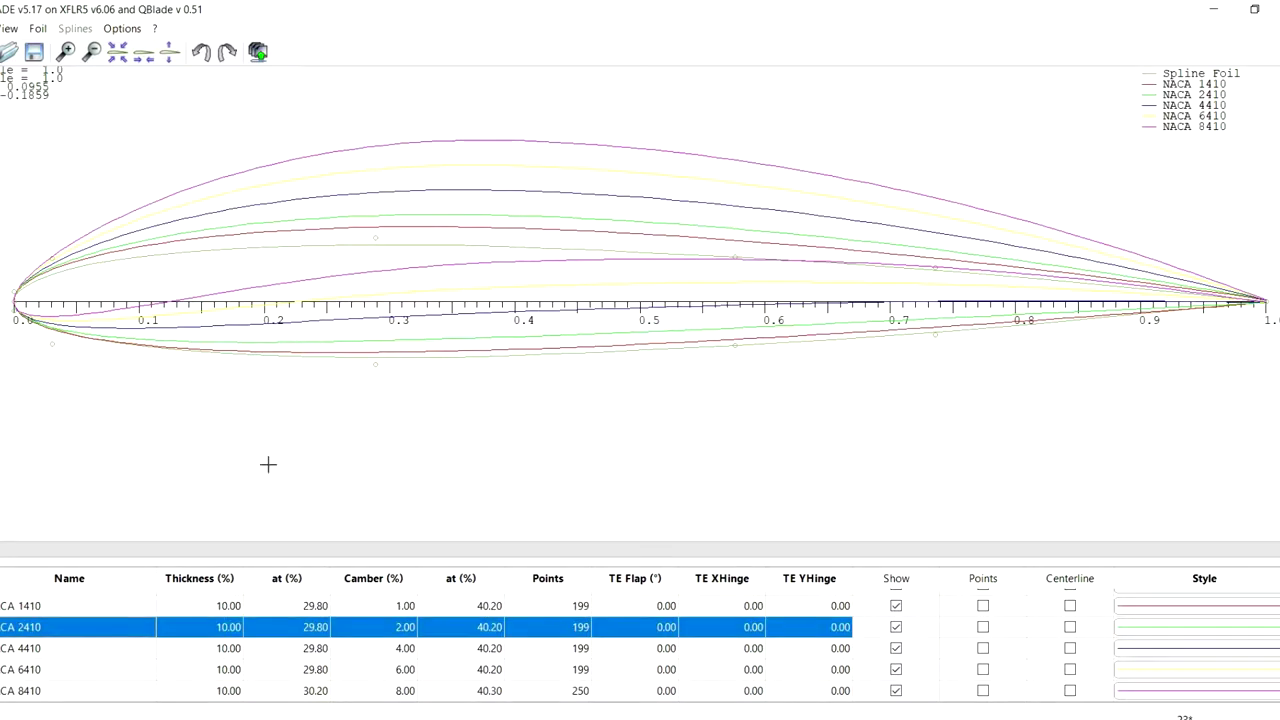
View the digit and panel-number settings of the NACA foil generator without creating a foil
right_click(222, 486)
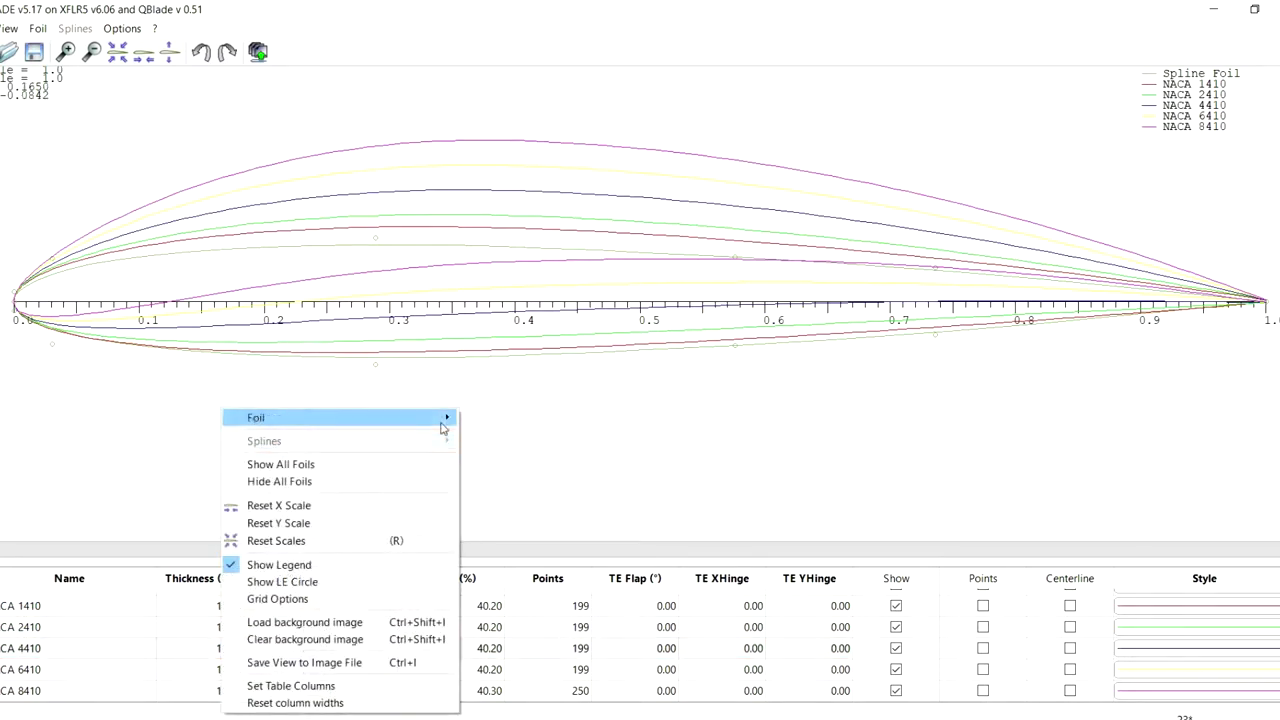
mouse_move(295, 417)
click(520, 709)
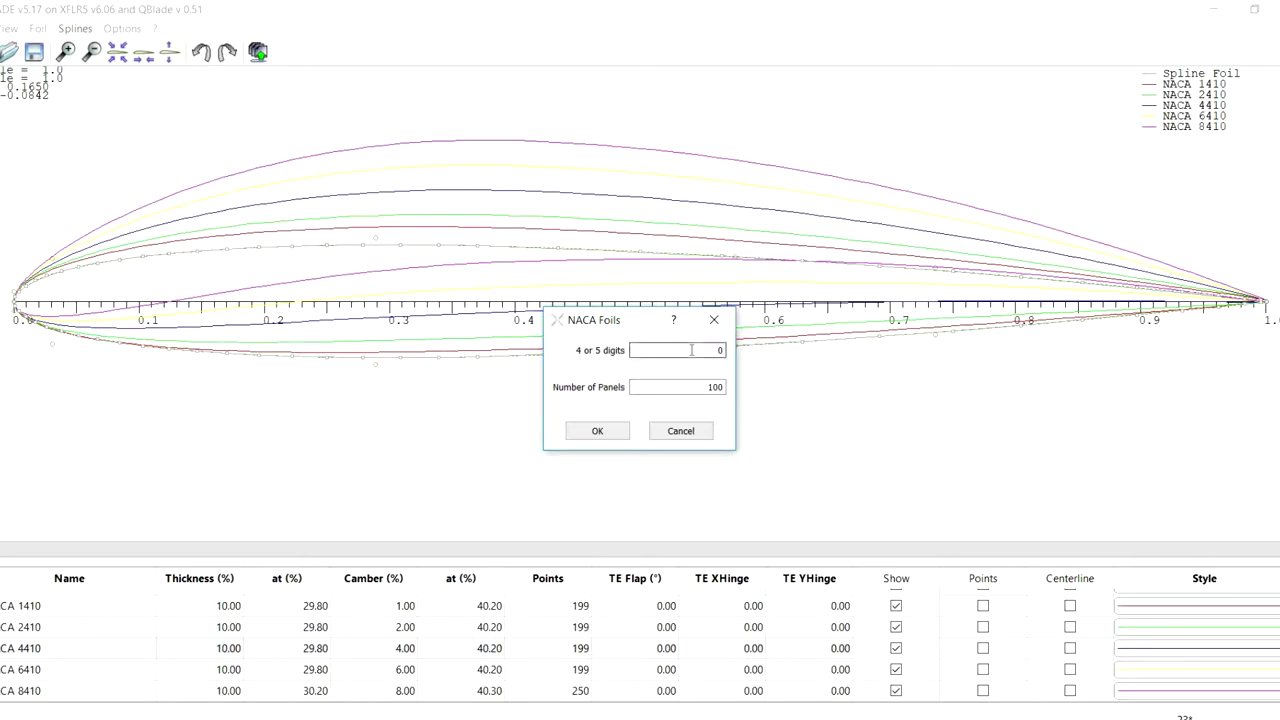
key(Tab)
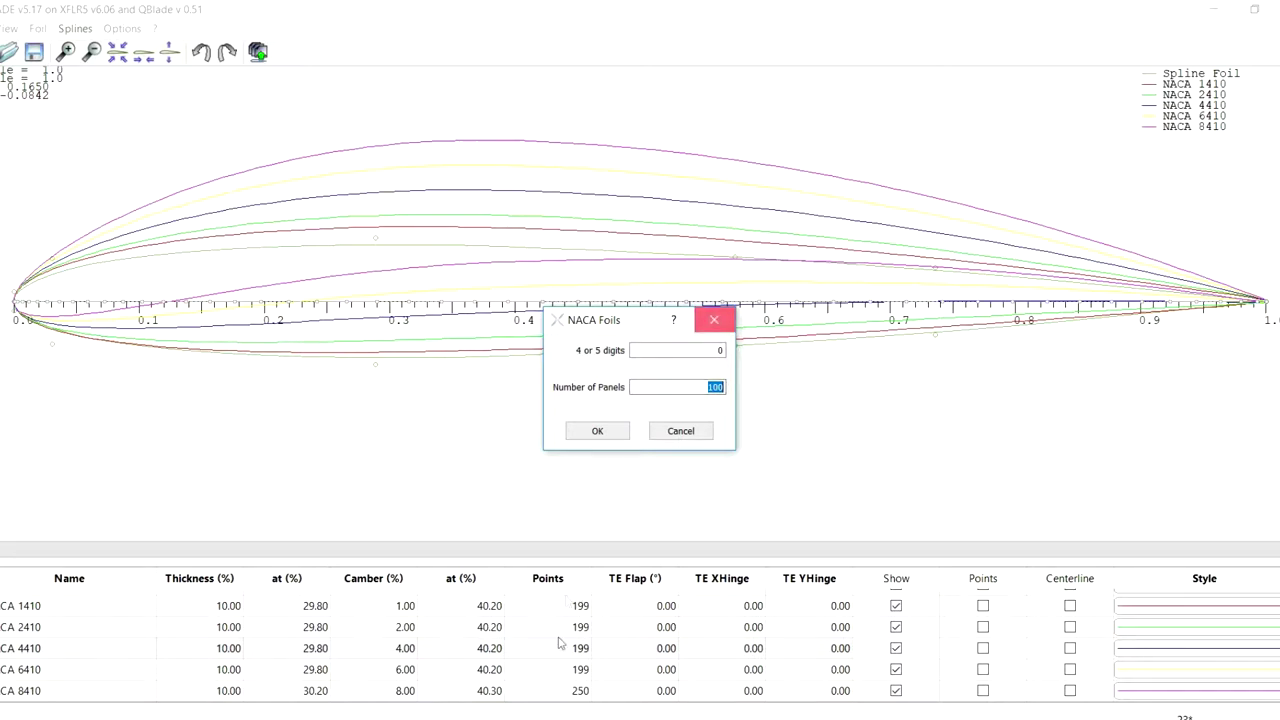
key(Escape)
View the Global Panel Refinement settings of the NACA 6410 foil and leave them unapplied
click(551, 669)
right_click(551, 669)
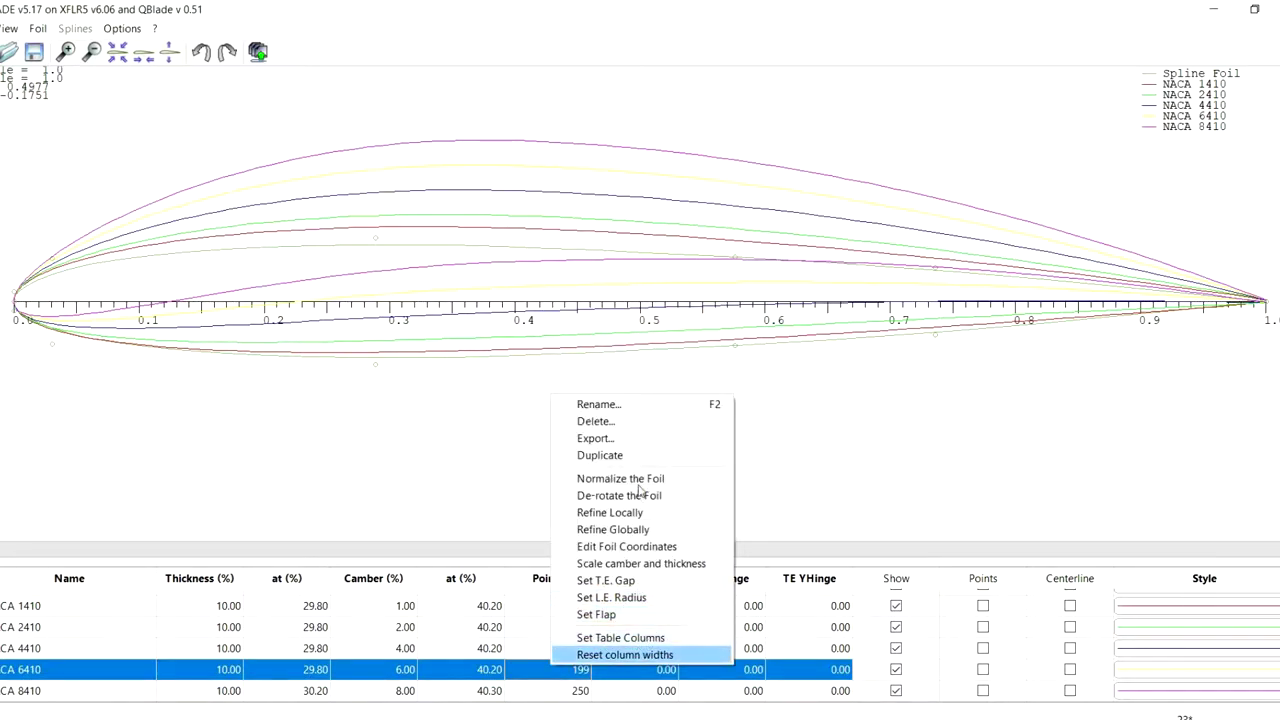
click(636, 531)
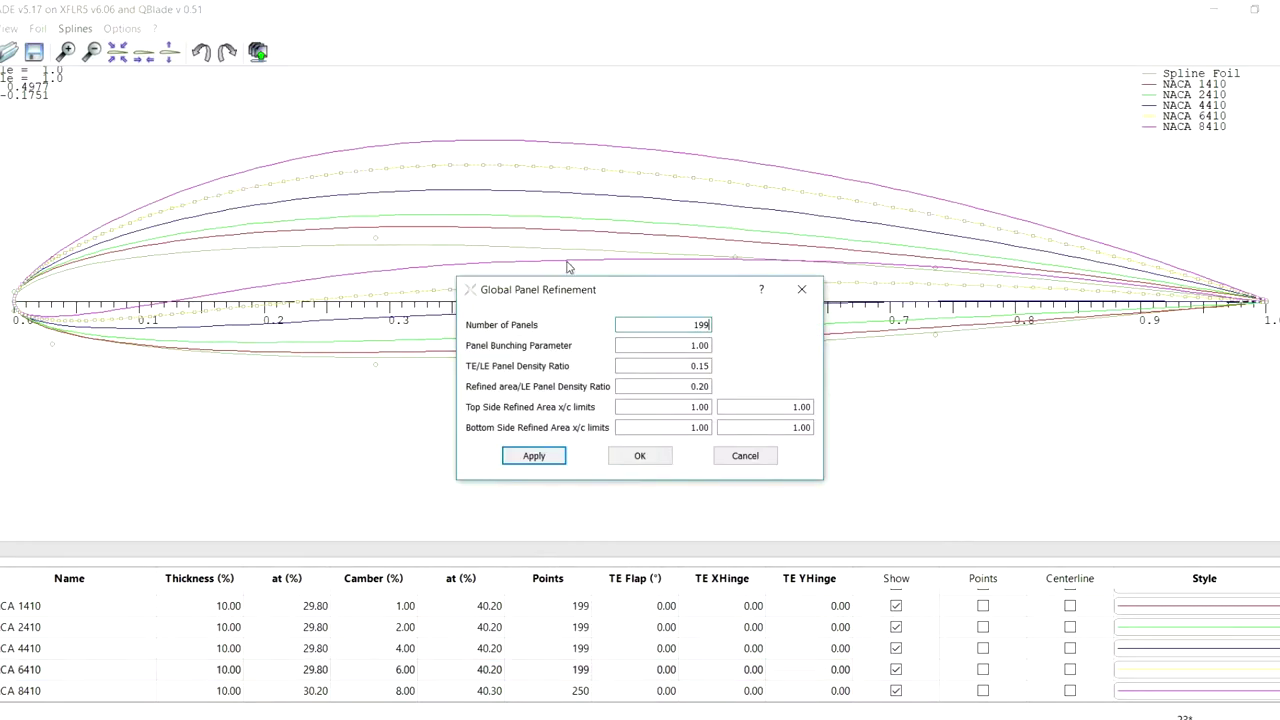
click(733, 428)
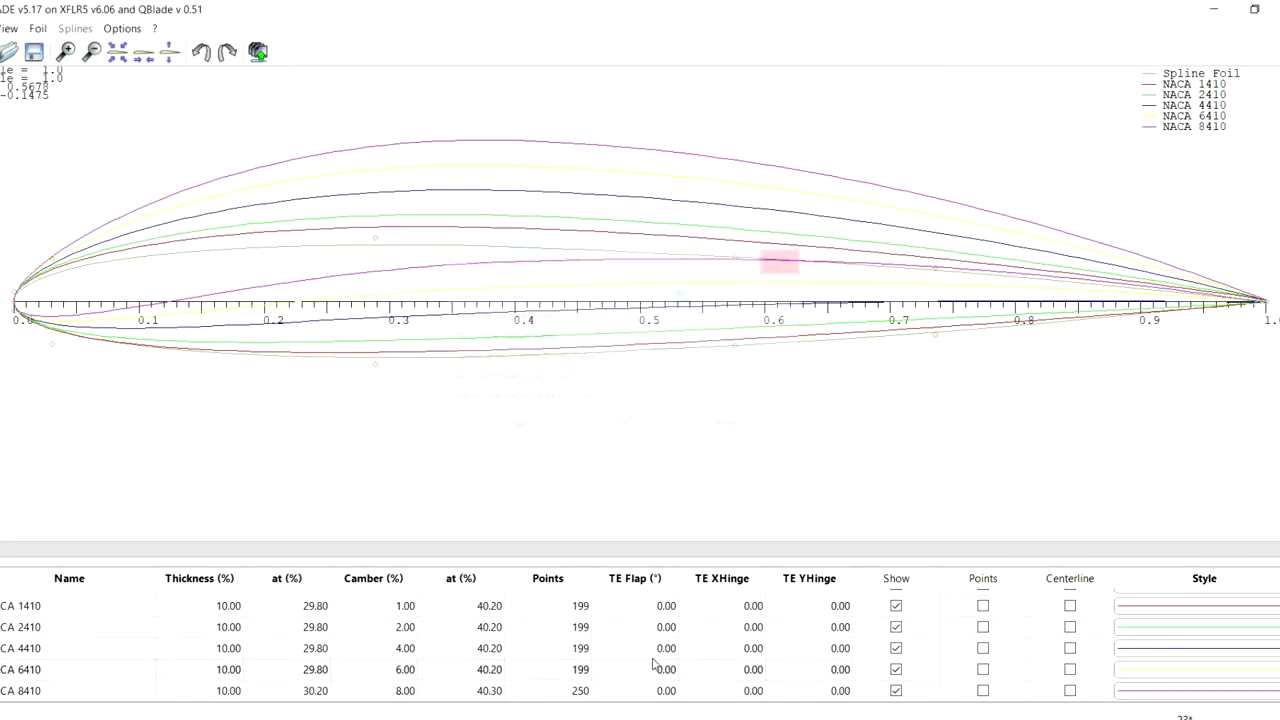
Compare the point counts of the NACA foils in the foil table, including NACA 6410 and NACA 8410
click(598, 669)
click(598, 690)
scroll(665, 640, up, 1)
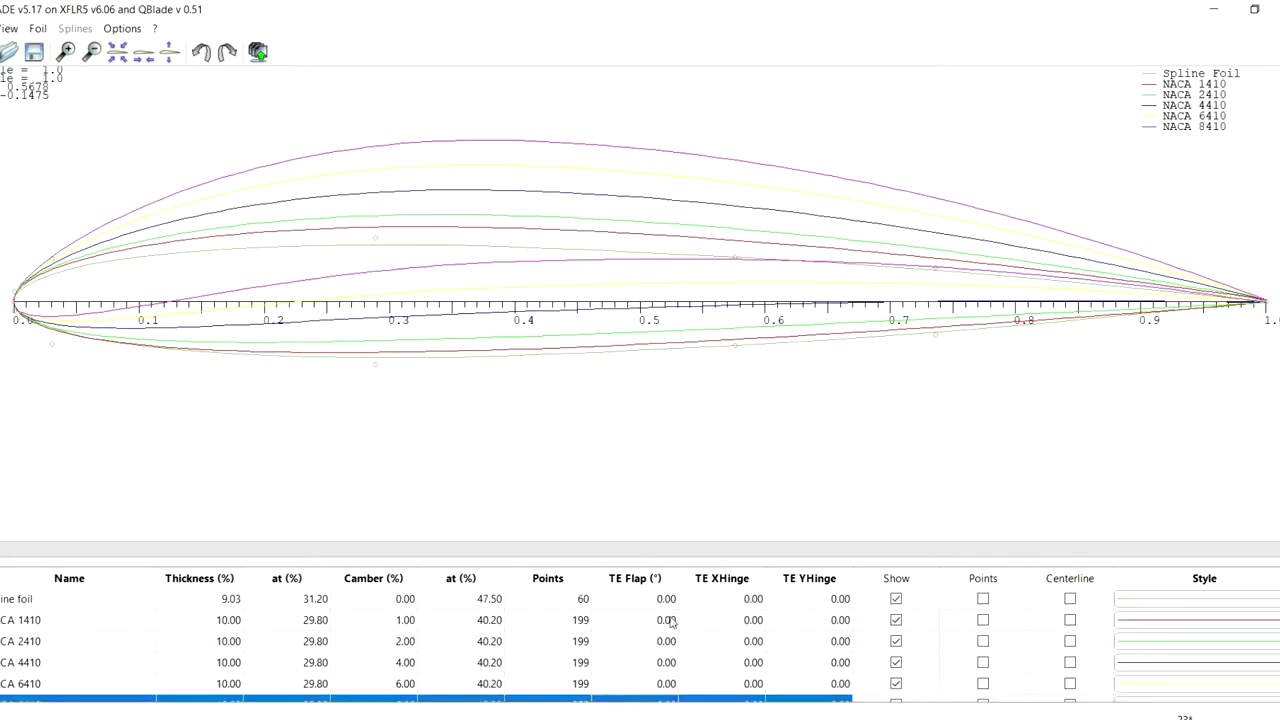
scroll(665, 640, down, 1)
click(668, 514)
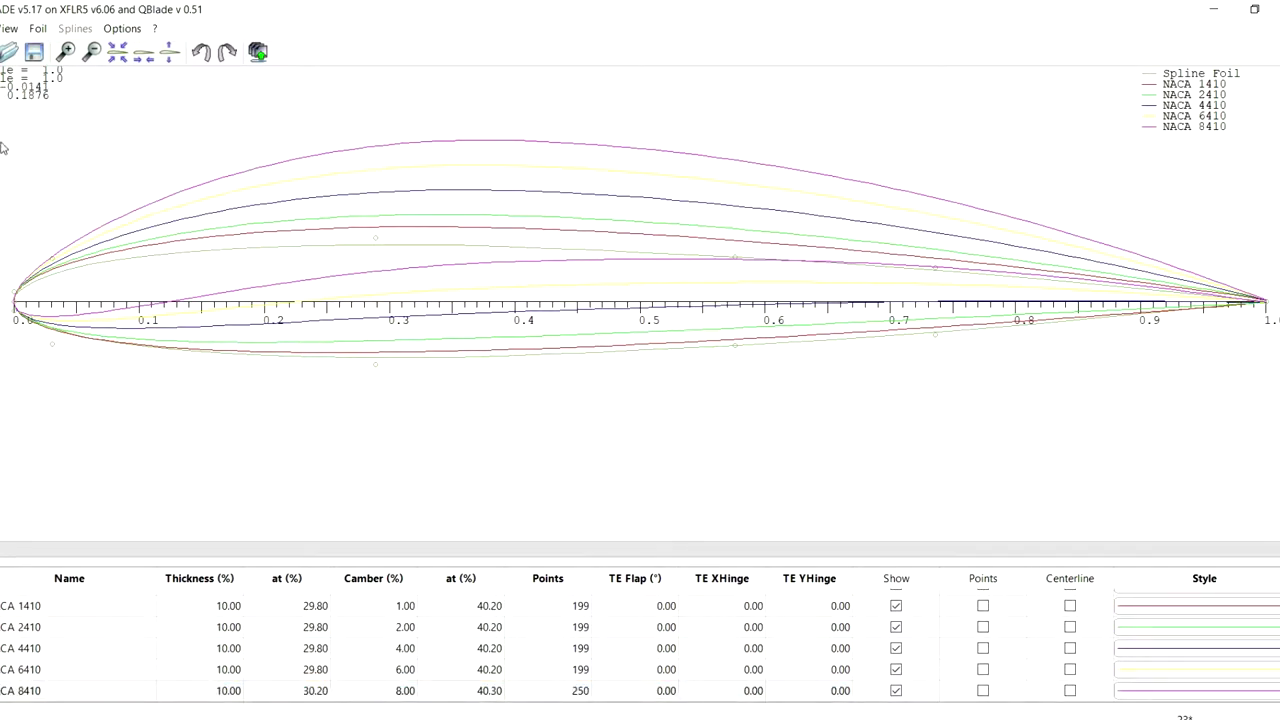
Open XFoil Direct Analysis and view the axis variables available for the Cl graph
click(0, 28)
click(47, 203)
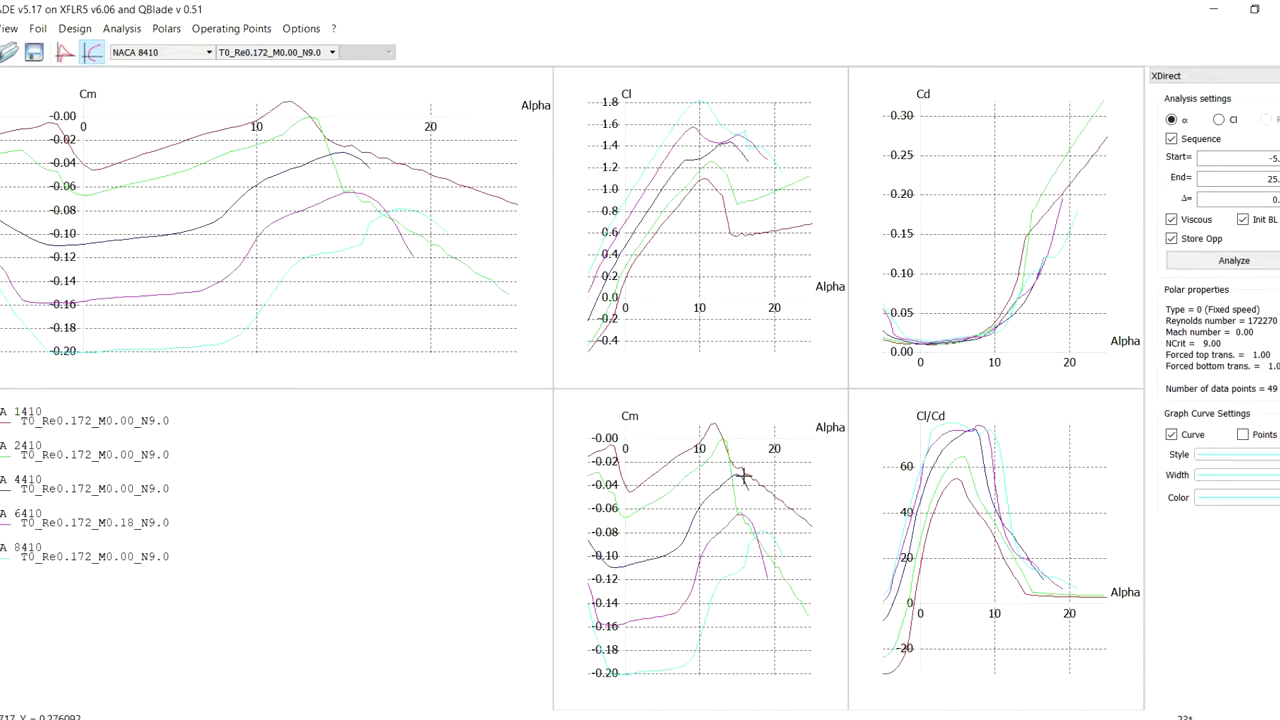
double_click(617, 199)
click(485, 287)
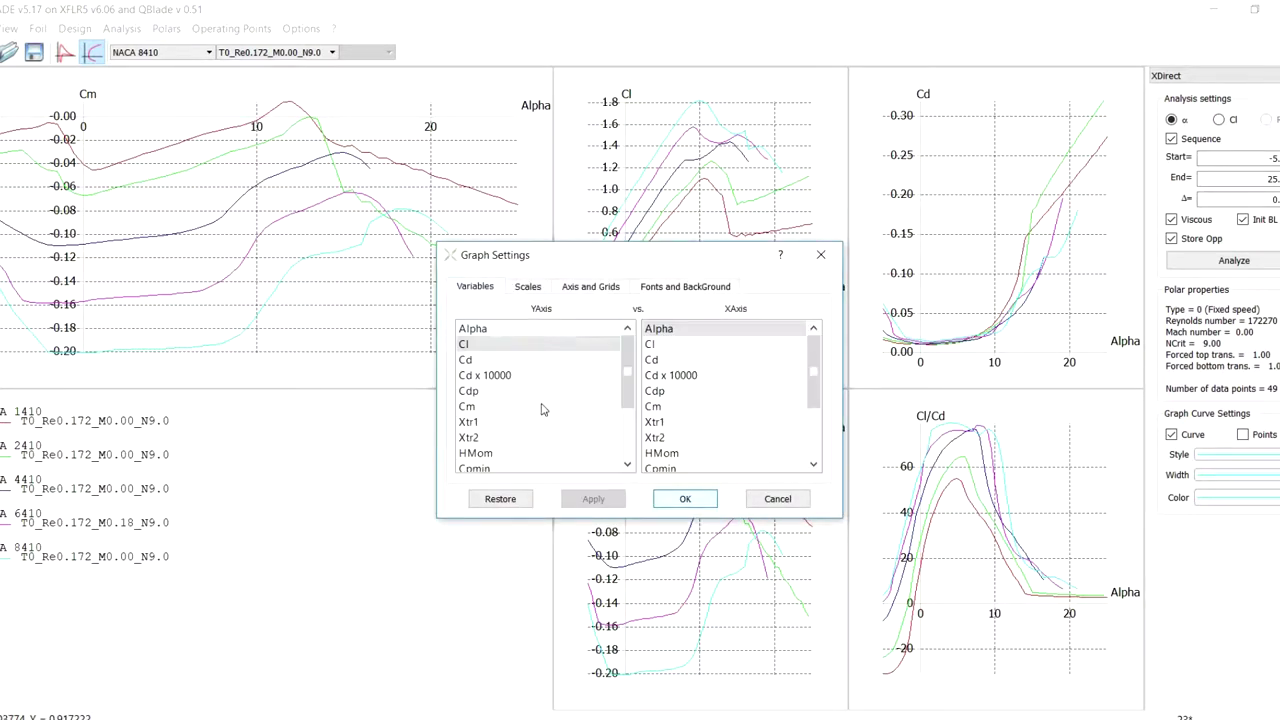
click(820, 254)
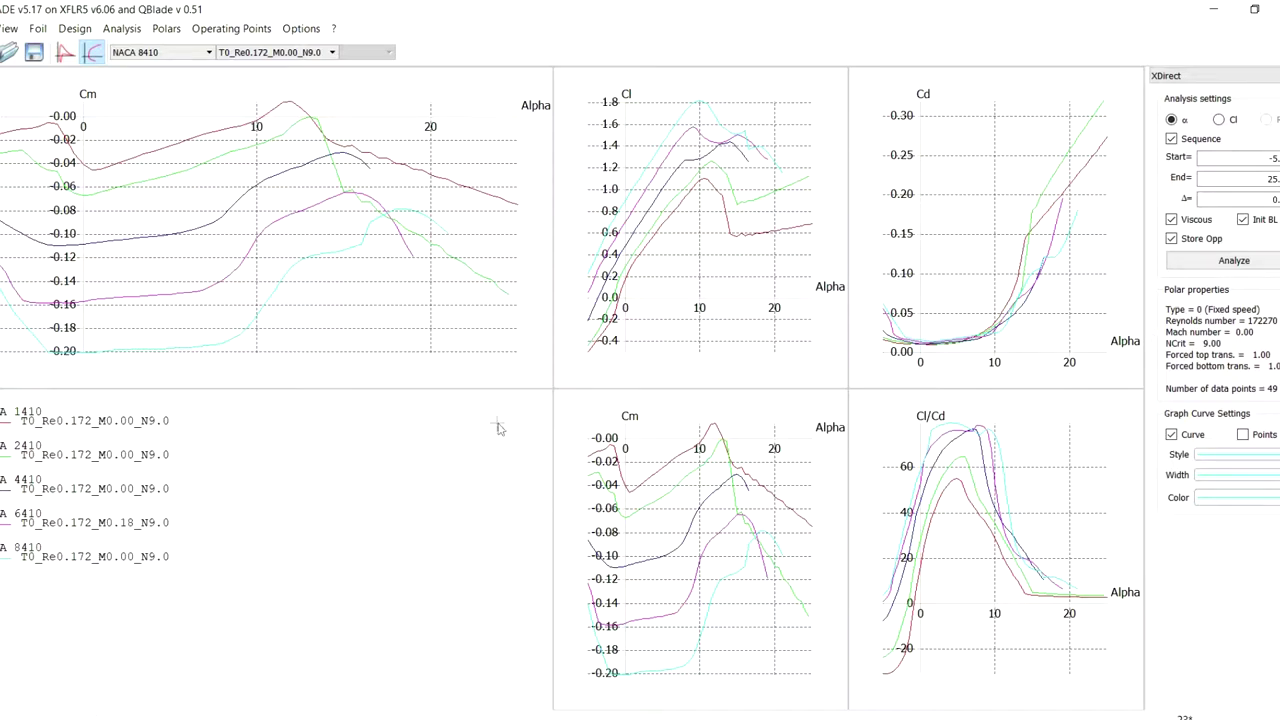
Open the Rotor and Propeller Design module and display the 360° polar of the NACA 1410 foil
click(0, 28)
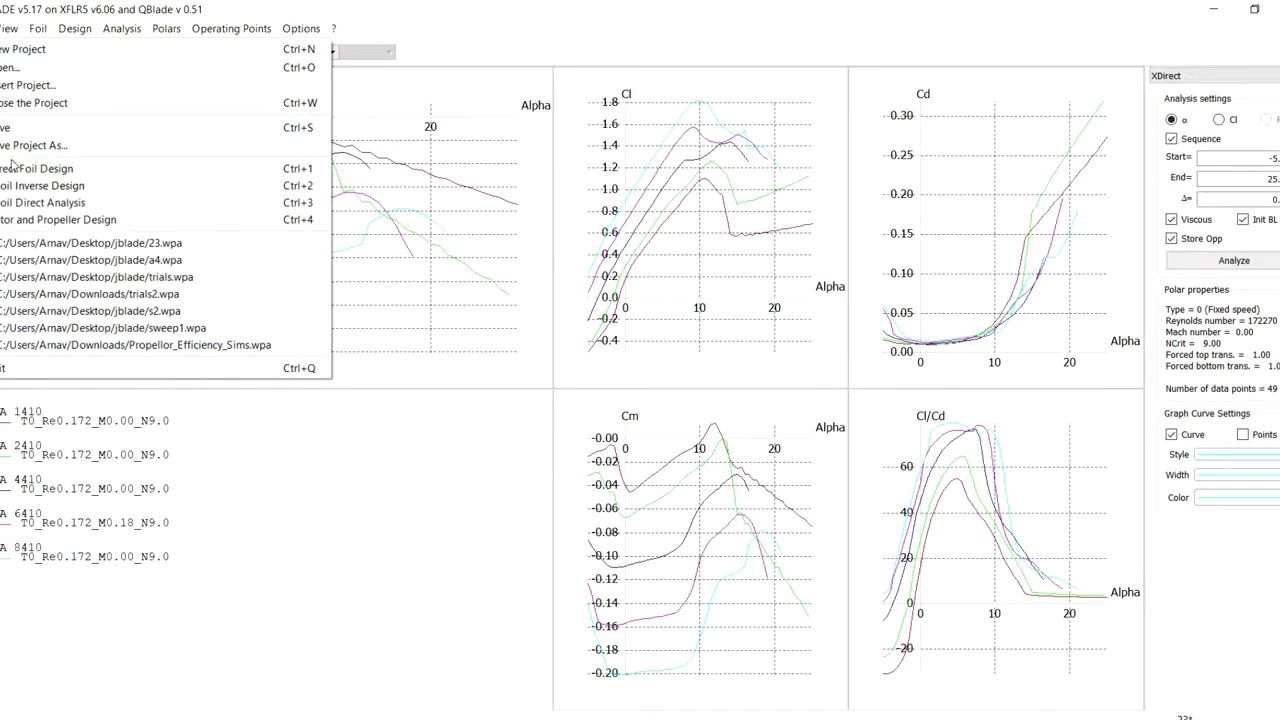
click(28, 220)
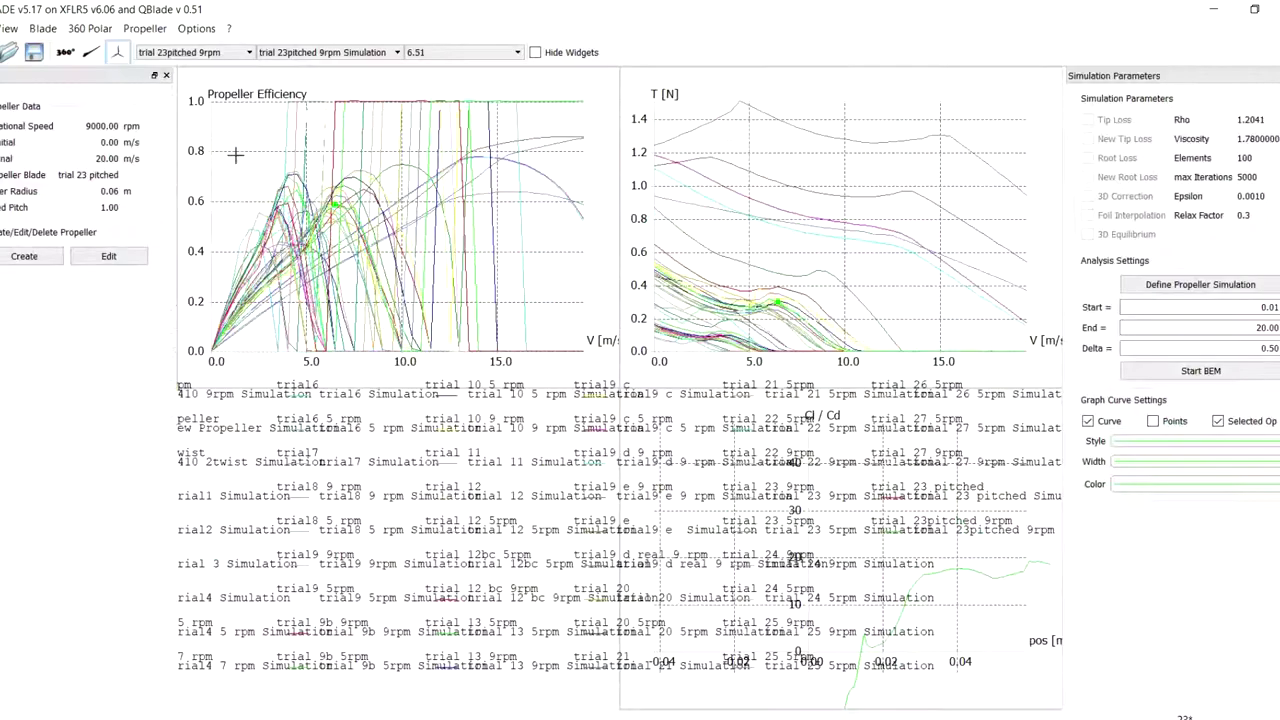
click(66, 52)
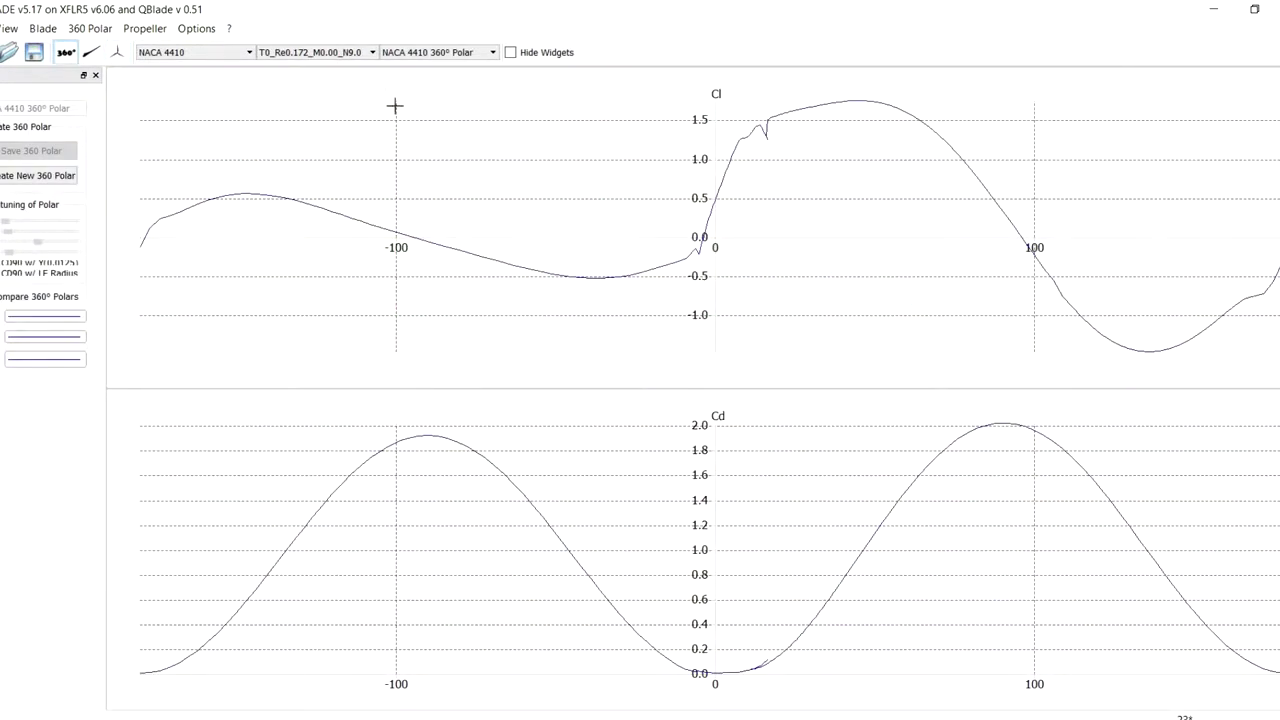
click(225, 53)
click(175, 70)
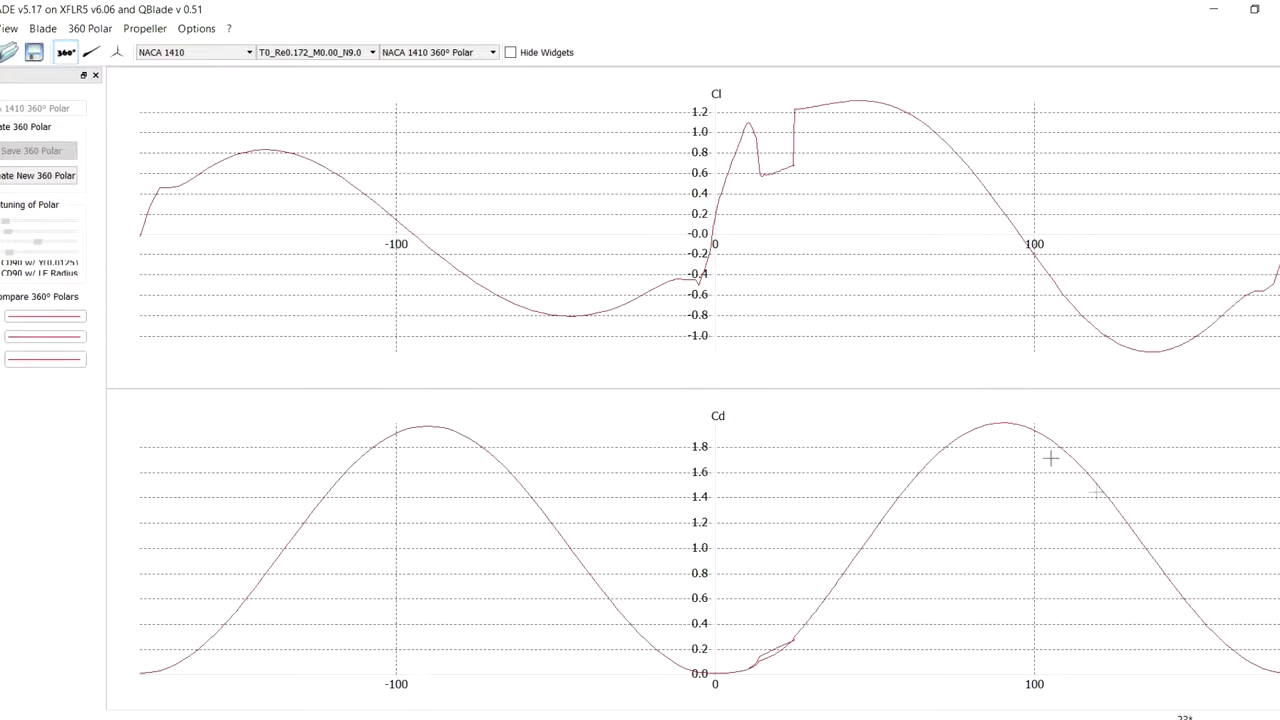
Show the blade design view and inspect the 2410 blade in 3D
click(91, 53)
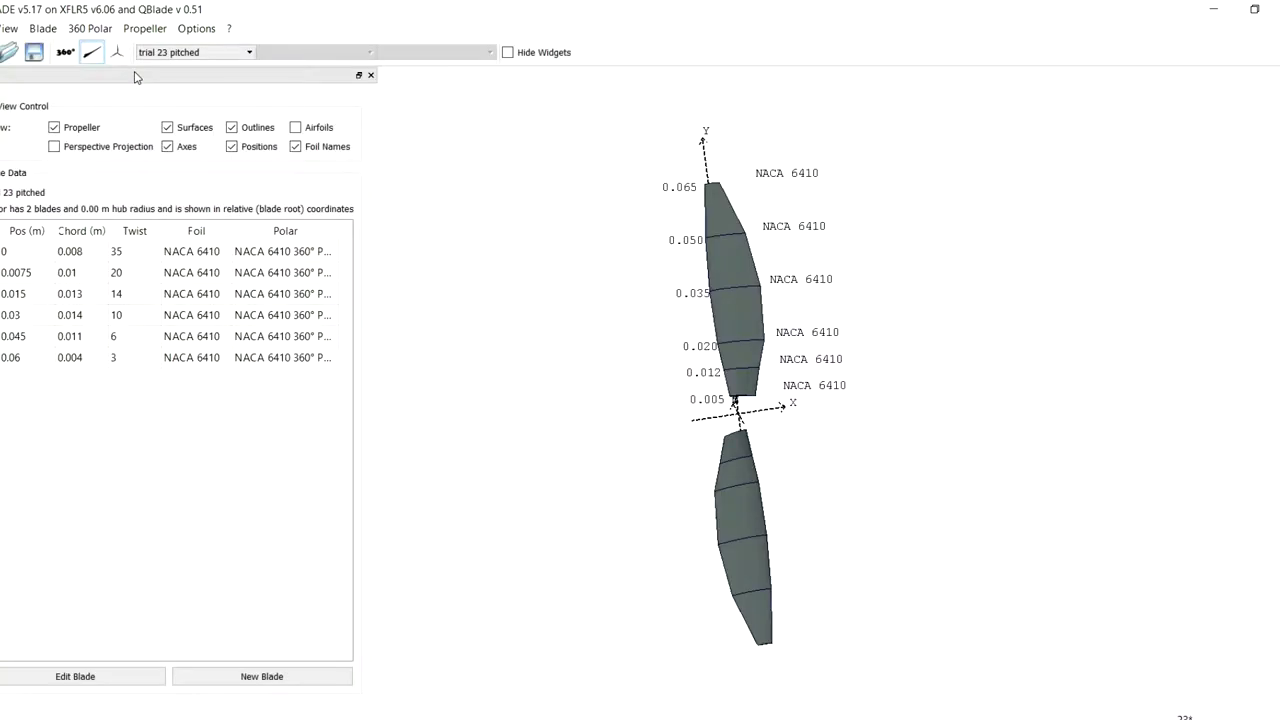
click(164, 57)
scroll(190, 100, up, 6)
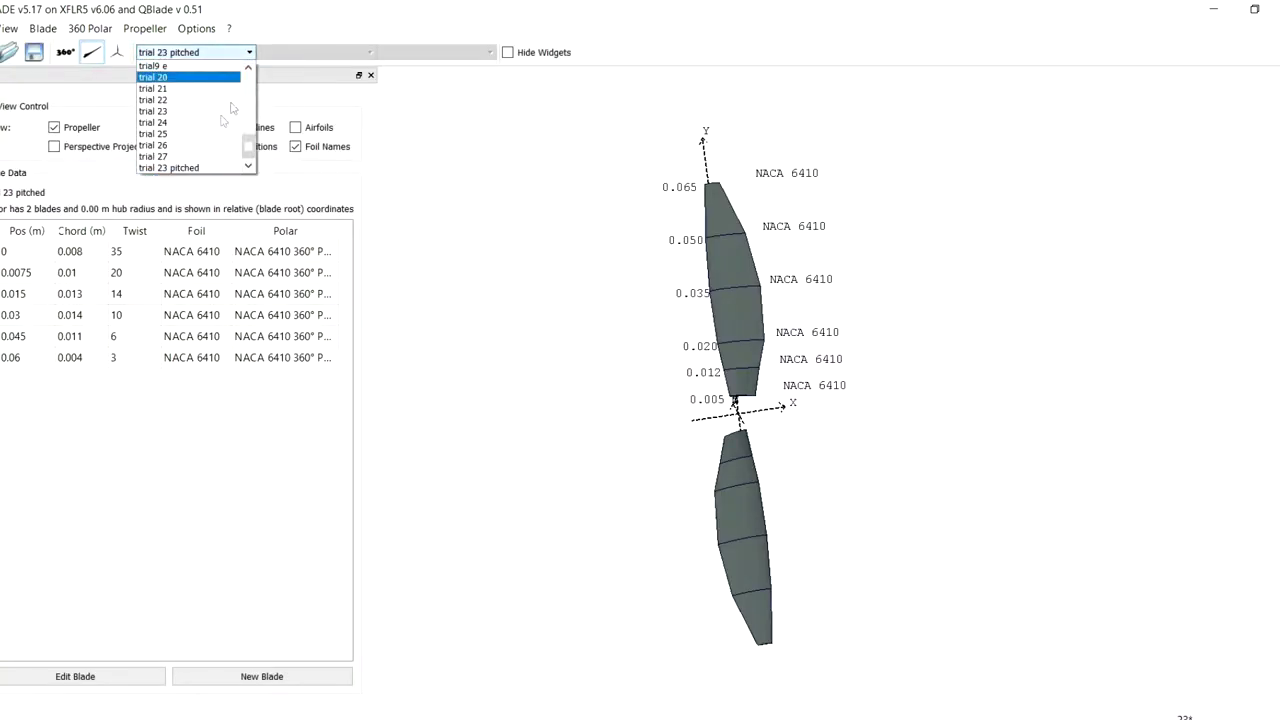
click(176, 67)
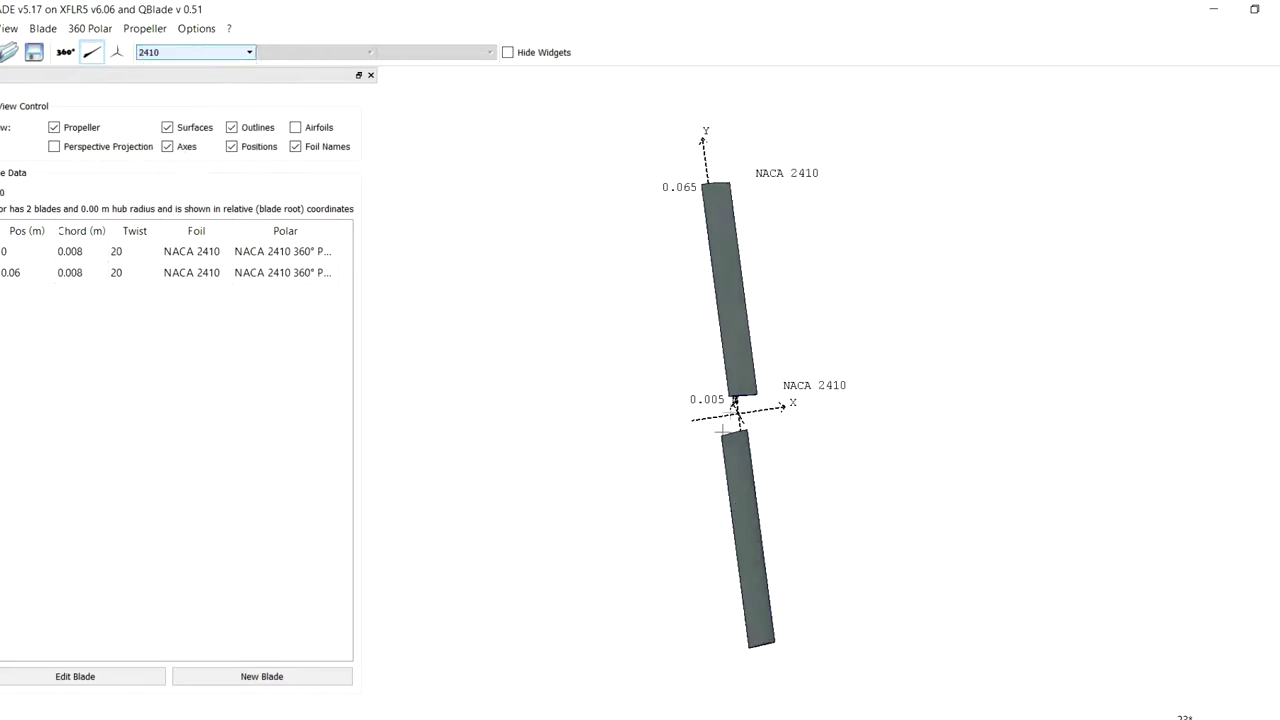
drag(679, 355, 750, 425)
scroll(724, 307, up, 3)
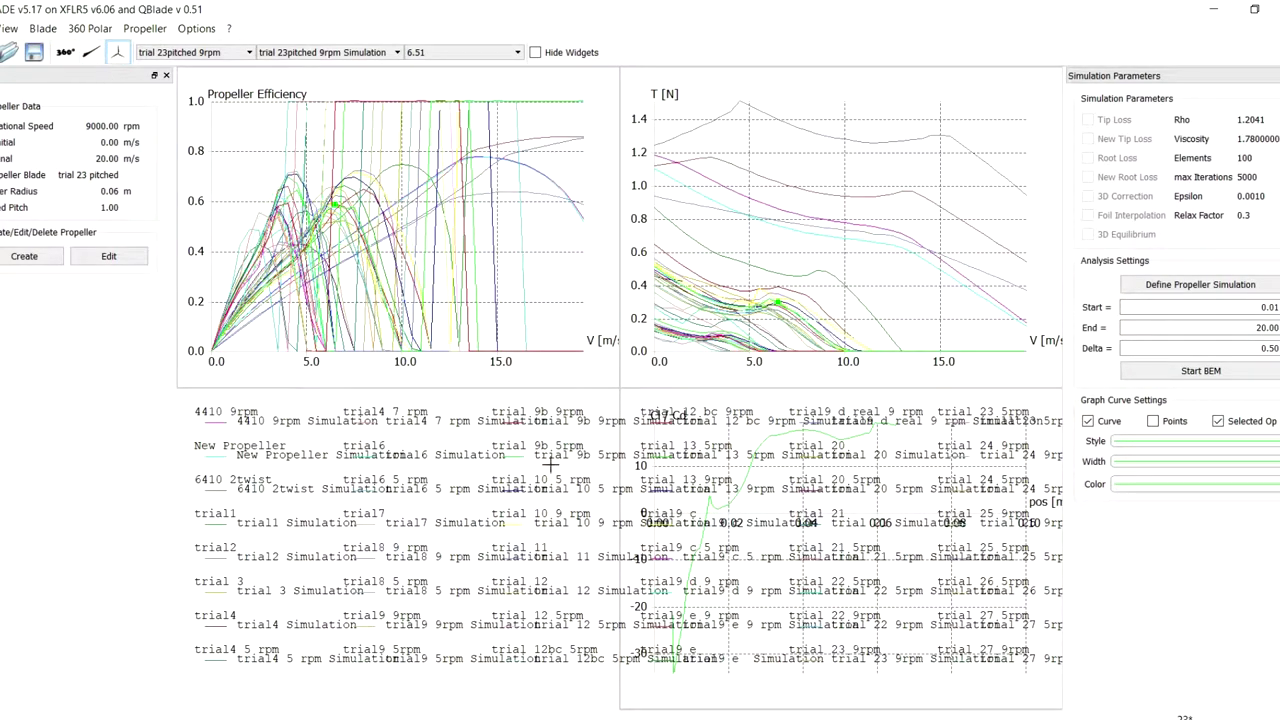
Examine the propeller simulation graphs, moving the trial legend and rescaling the Cl/Cd plot
drag(538, 474, 313, 537)
drag(868, 417, 743, 459)
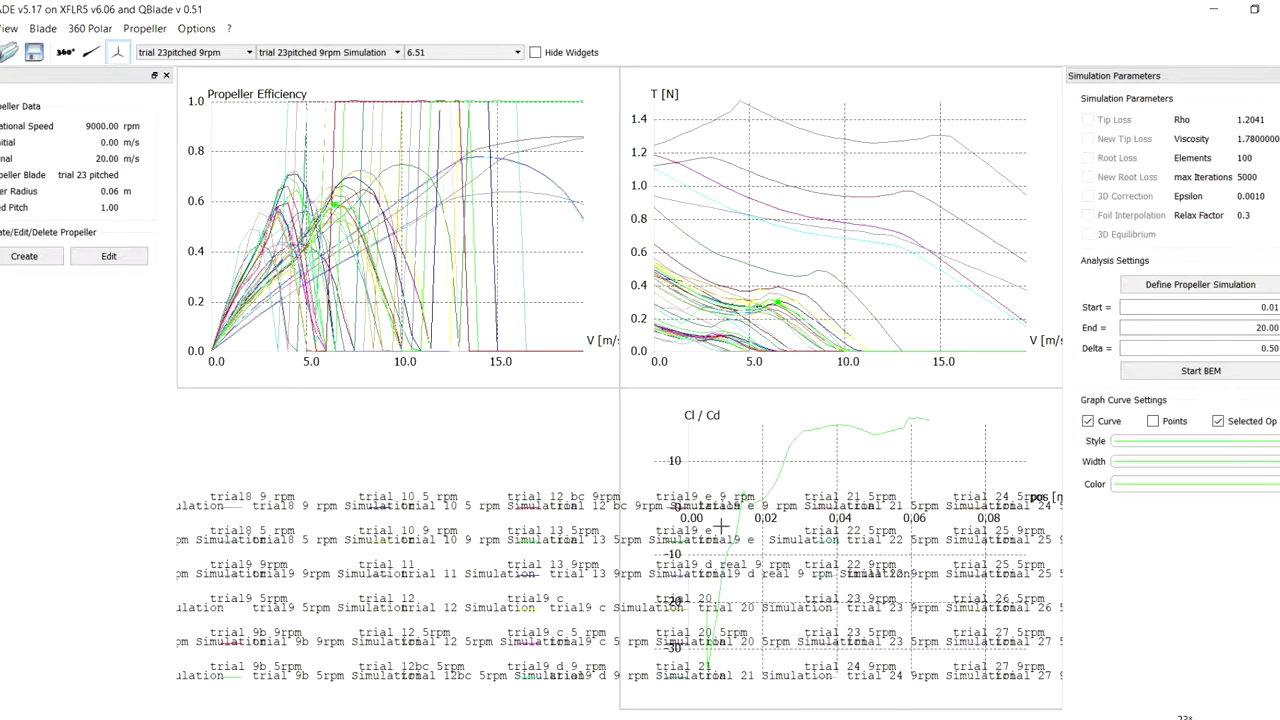
drag(637, 605, 780, 500)
scroll(785, 505, up, 2)
scroll(868, 508, down, 14)
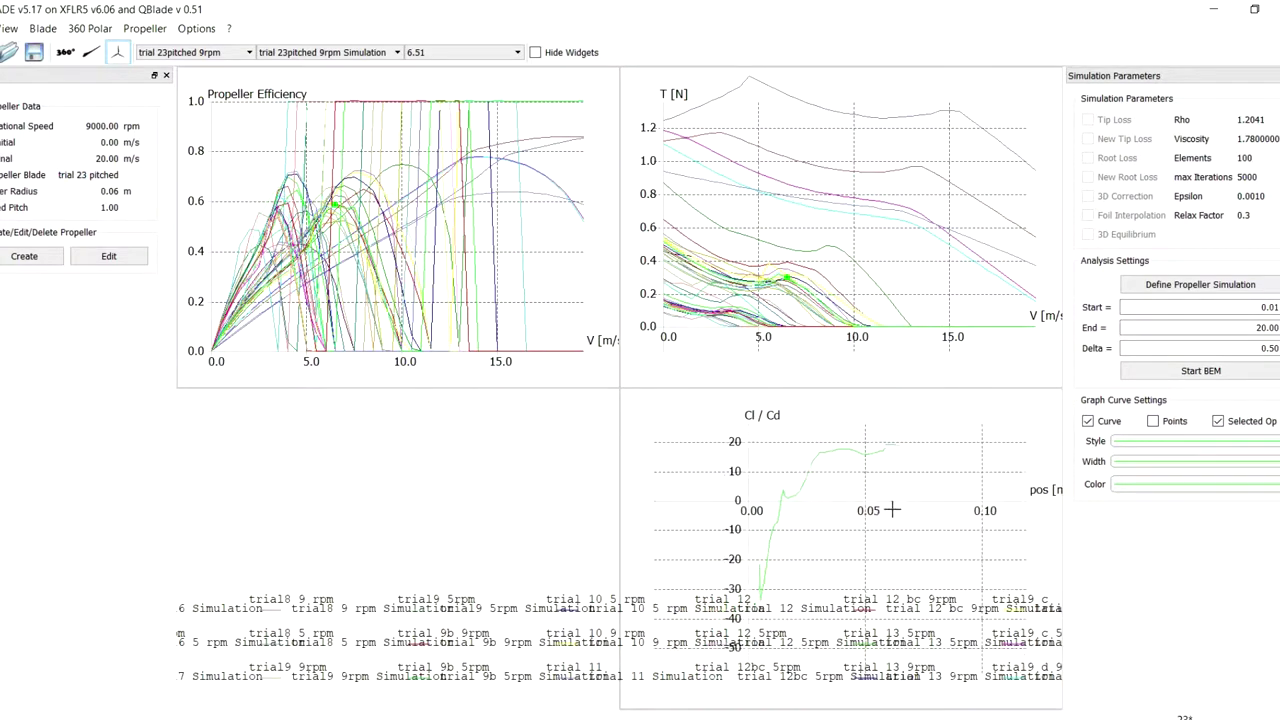
right_click(838, 497)
drag(785, 501, 726, 509)
Display the trial 23 5rpm propeller simulation and move the legend to show the last trials
click(249, 52)
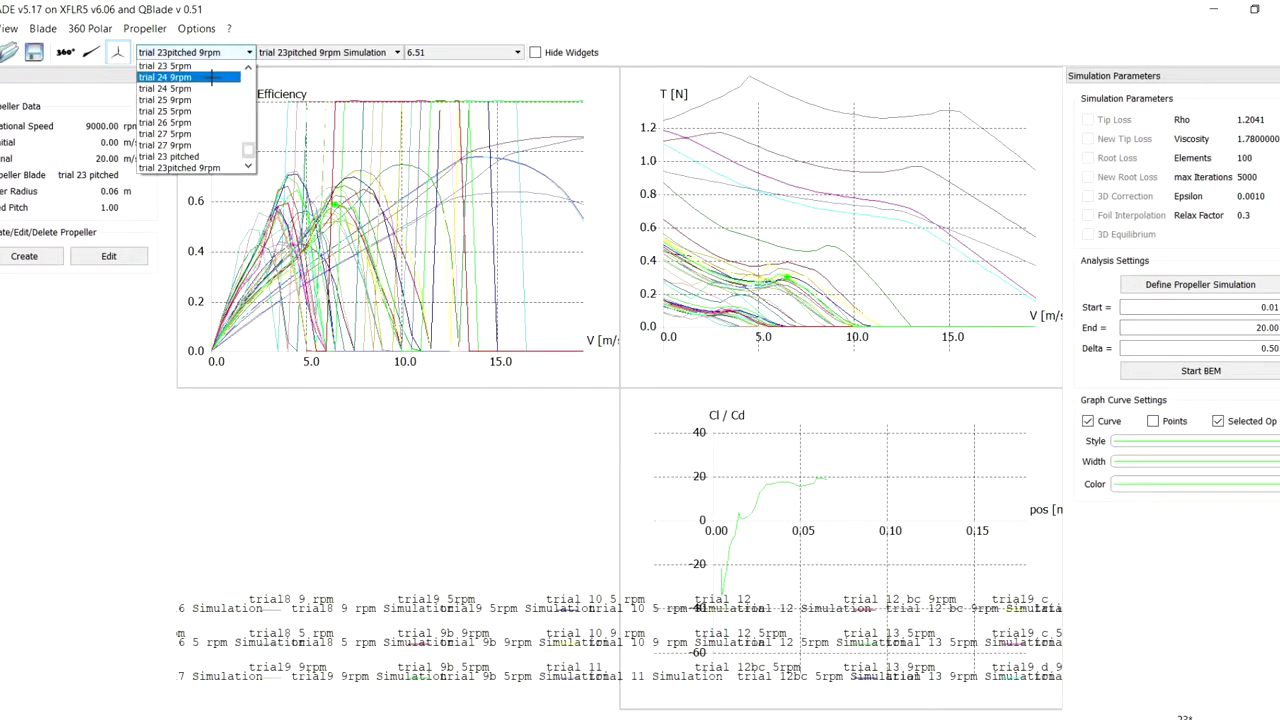
click(190, 76)
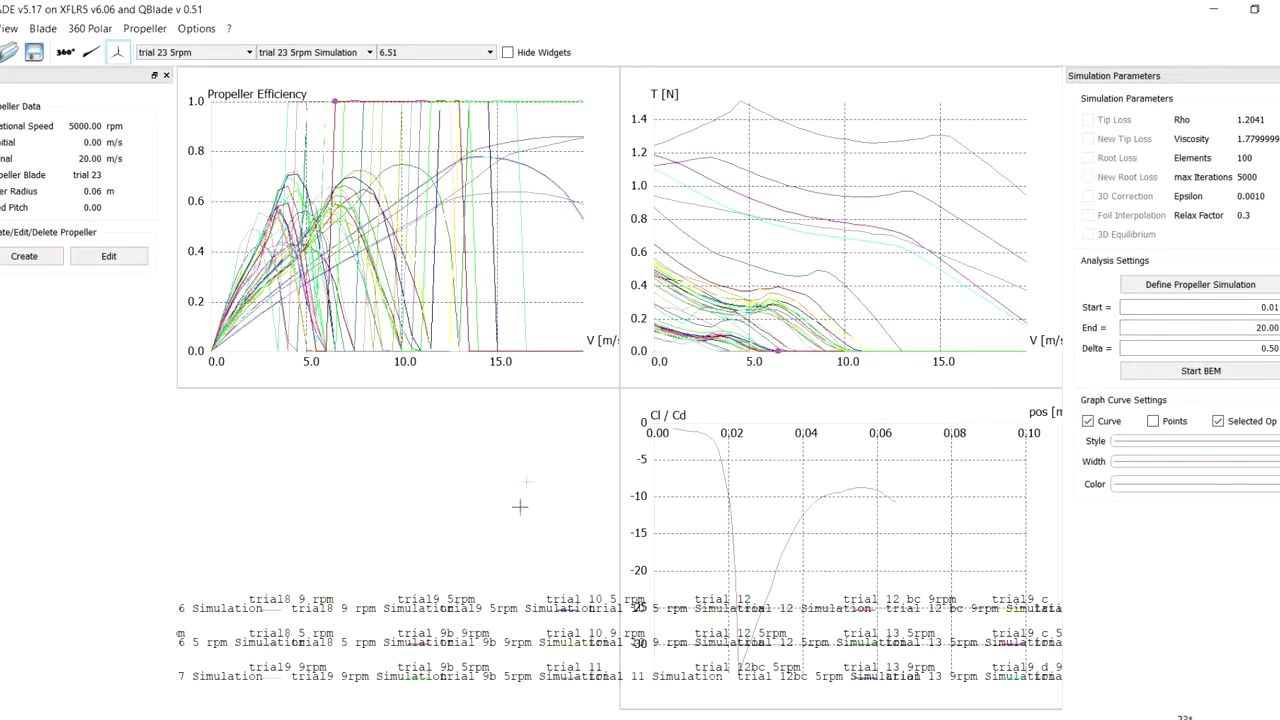
drag(520, 507, 593, 503)
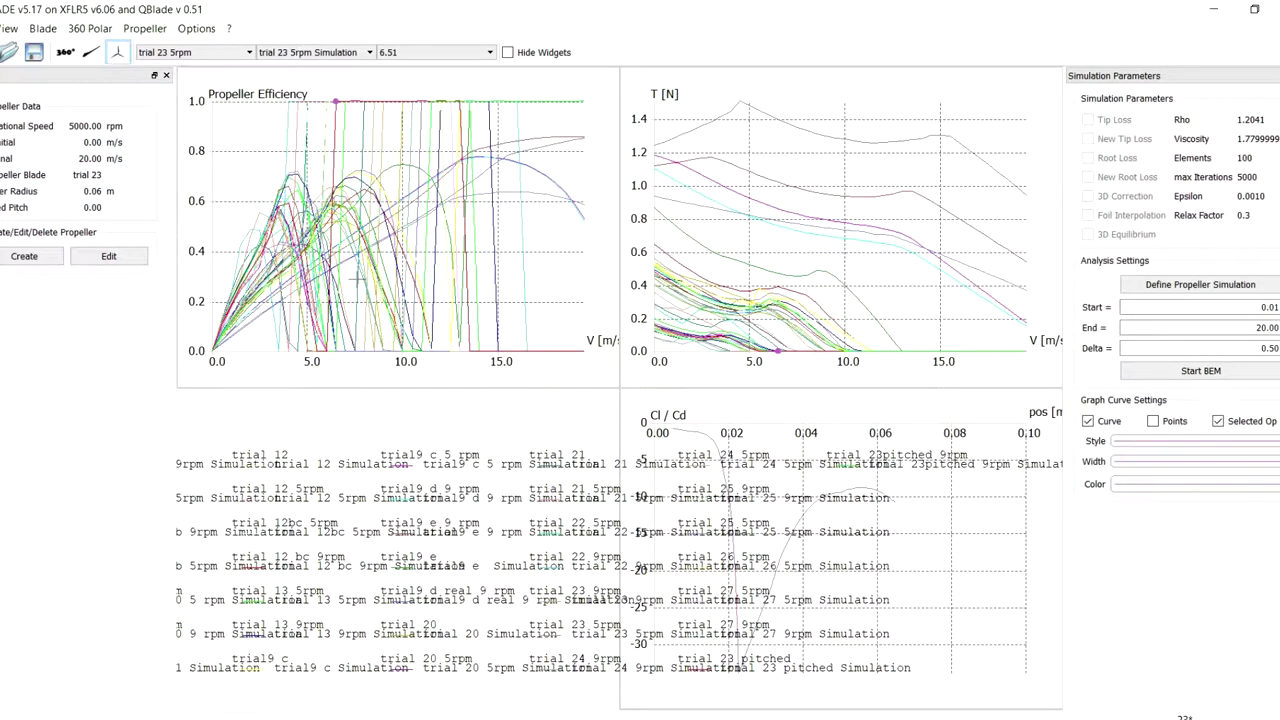
Return to the blade design view and display the trial 23 blade
click(241, 58)
click(102, 58)
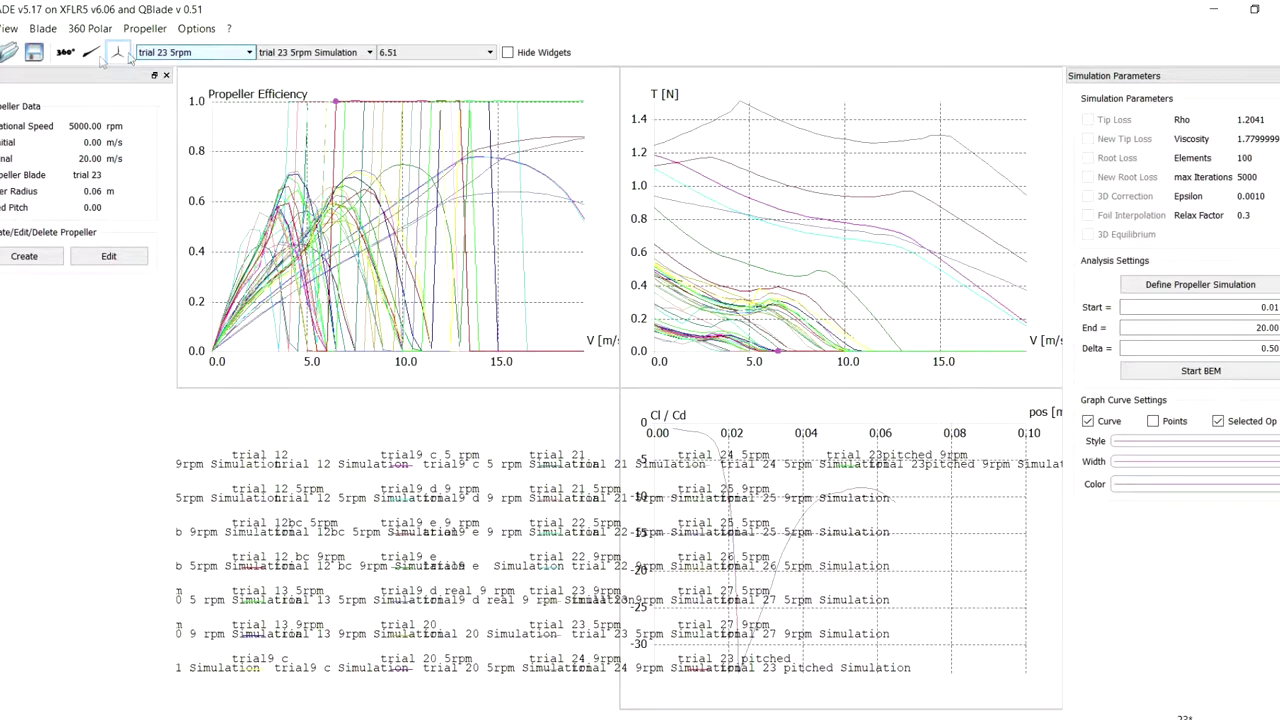
click(93, 54)
click(183, 54)
scroll(194, 123, down, 7)
click(194, 123)
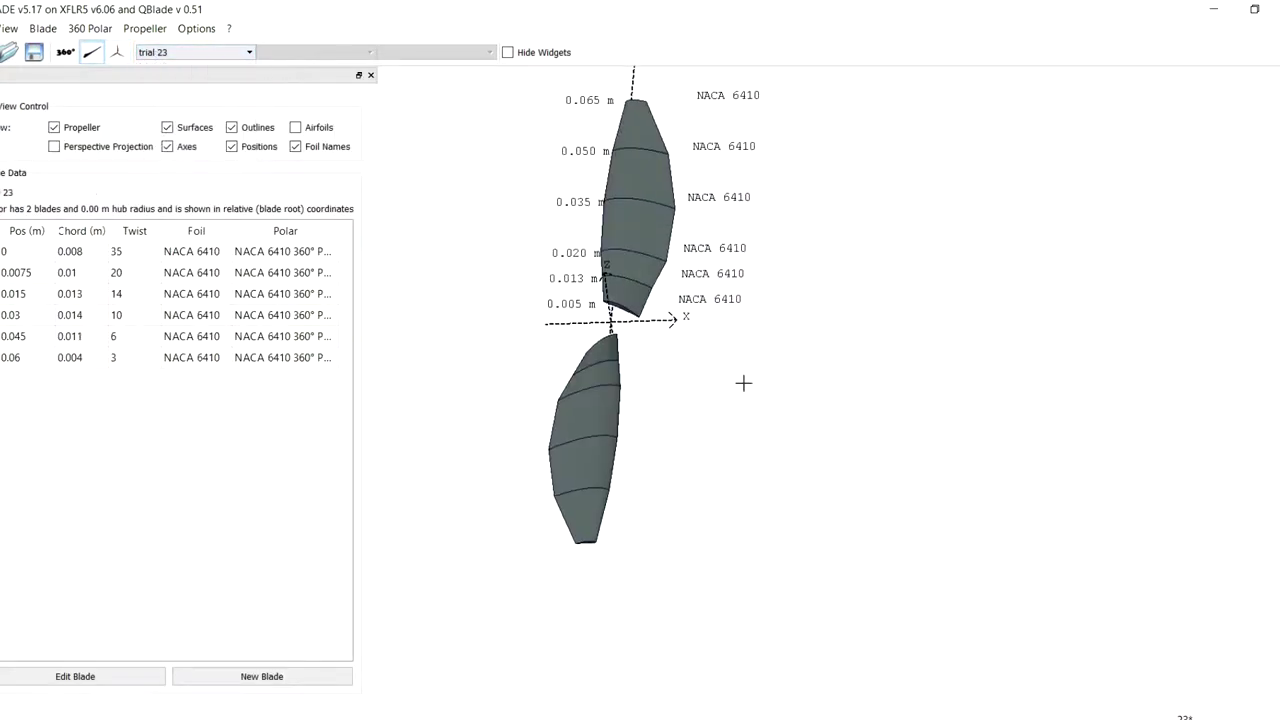
Inspect the two-bladed trial 23 propeller in 3D from several angles
drag(743, 383, 729, 145)
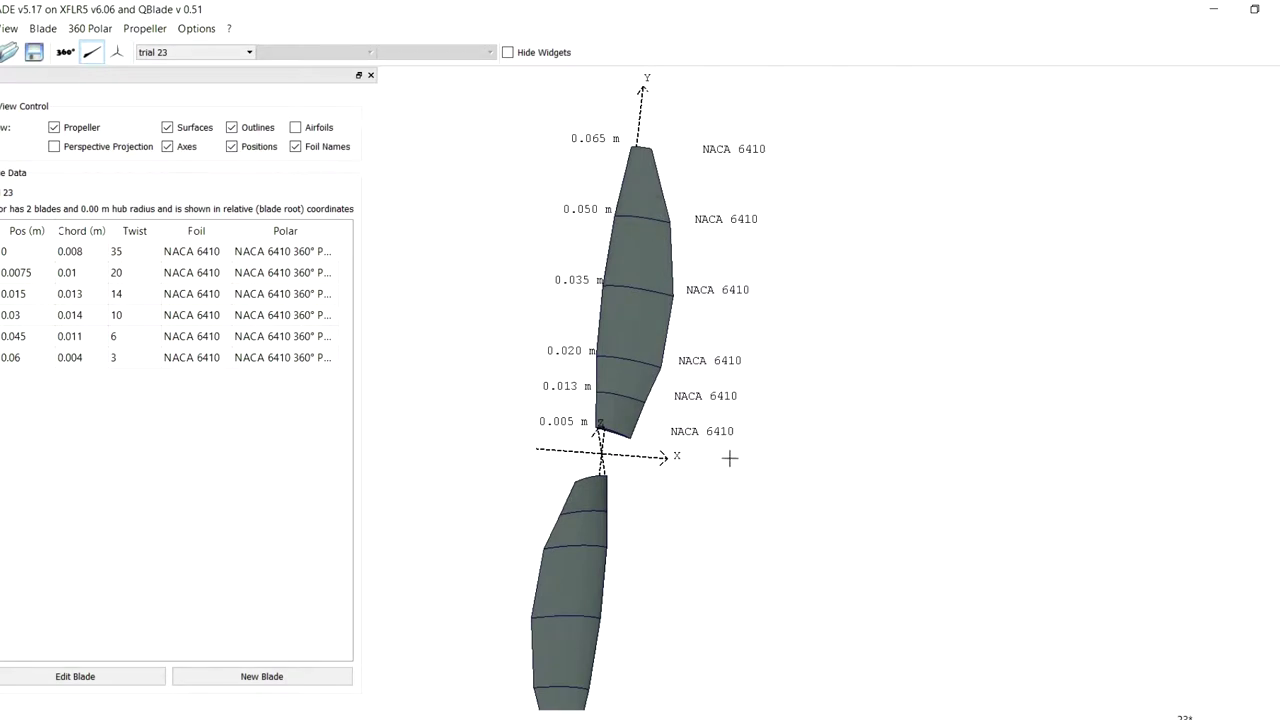
scroll(790, 448, down, 3)
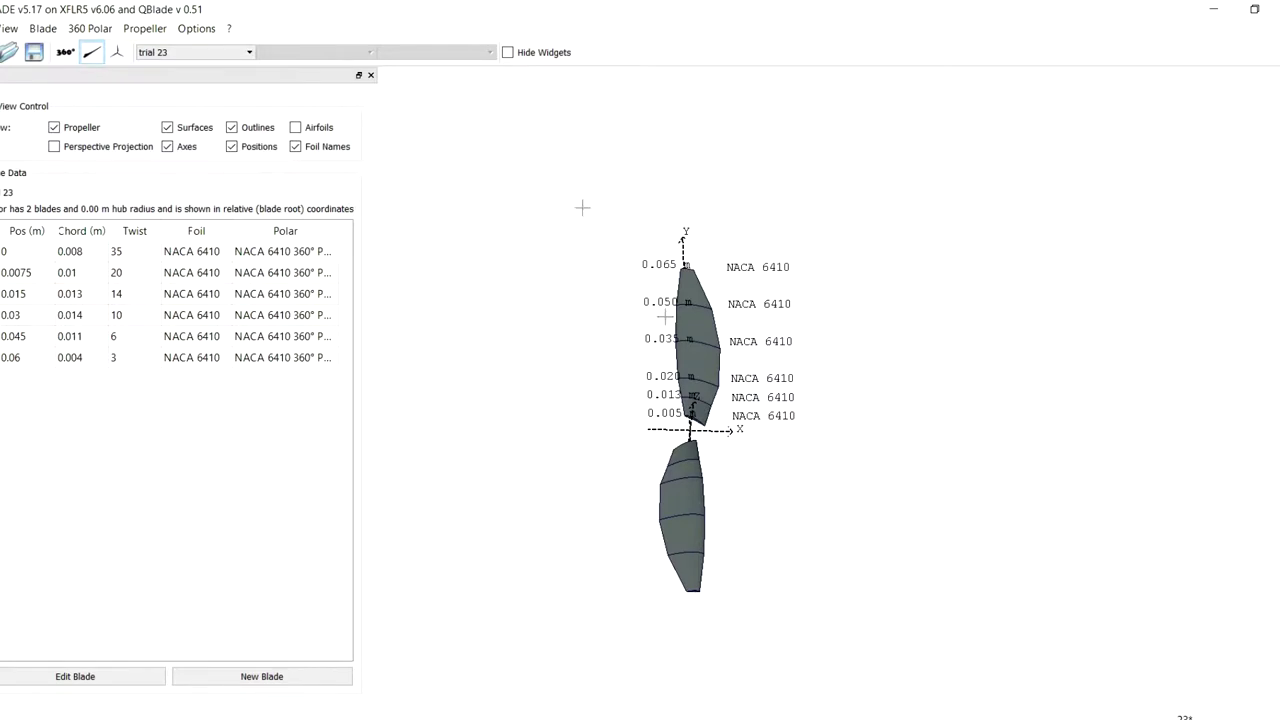
drag(698, 271, 700, 437)
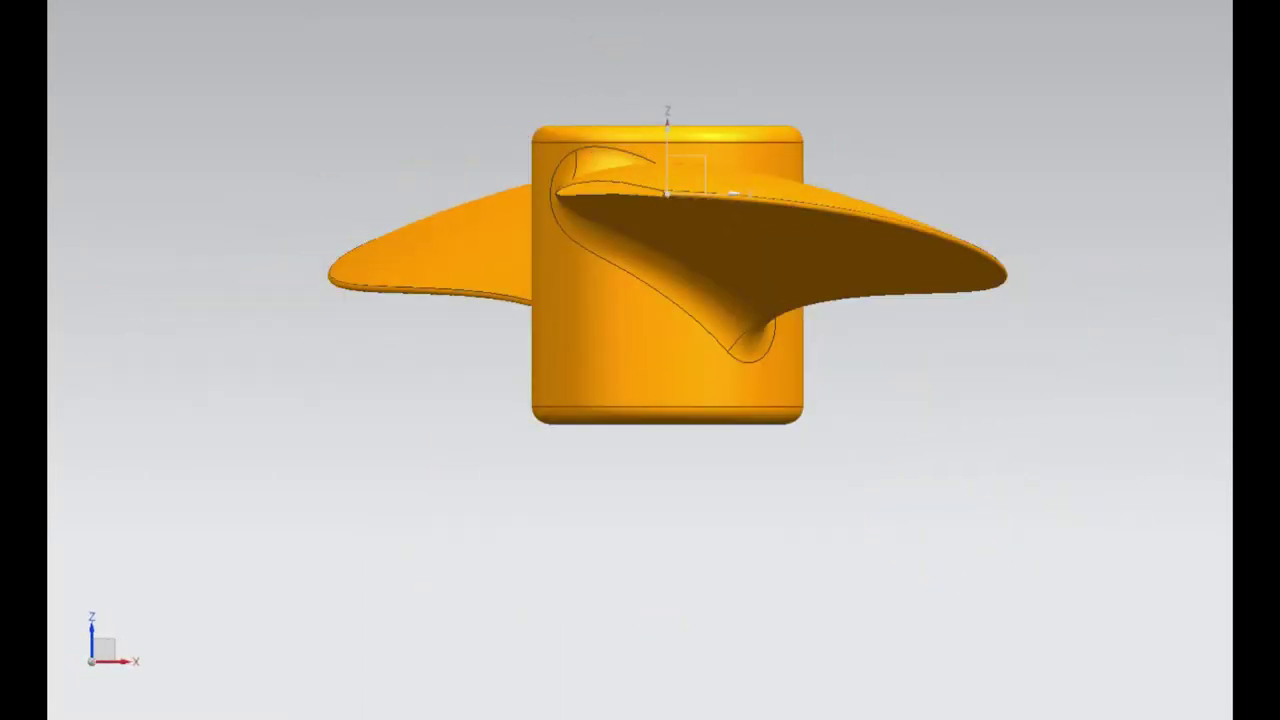
In Siemens NX, section the propeller through its hub to view the stepped bore, and inspect the blade root fillet
key(ctrl+h)
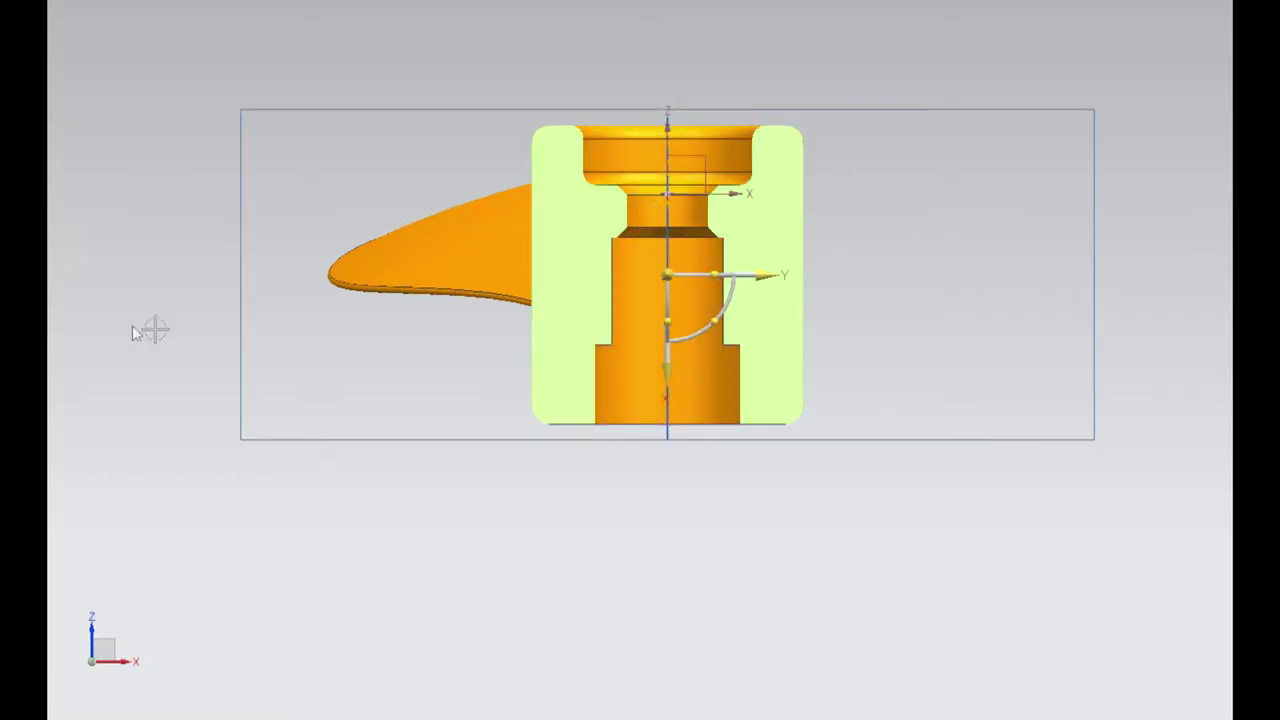
drag(480, 251, 523, 260)
scroll(566, 263, down, 3)
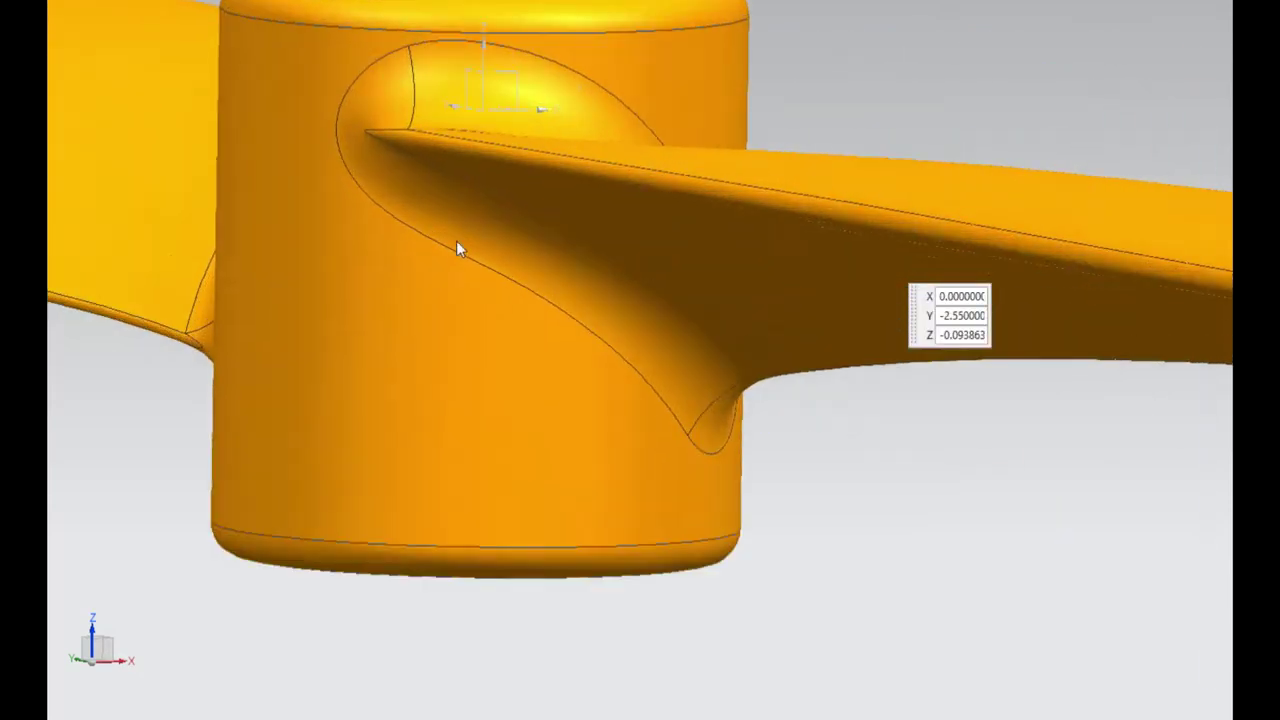
drag(457, 249, 488, 134)
scroll(212, 636, down, 2)
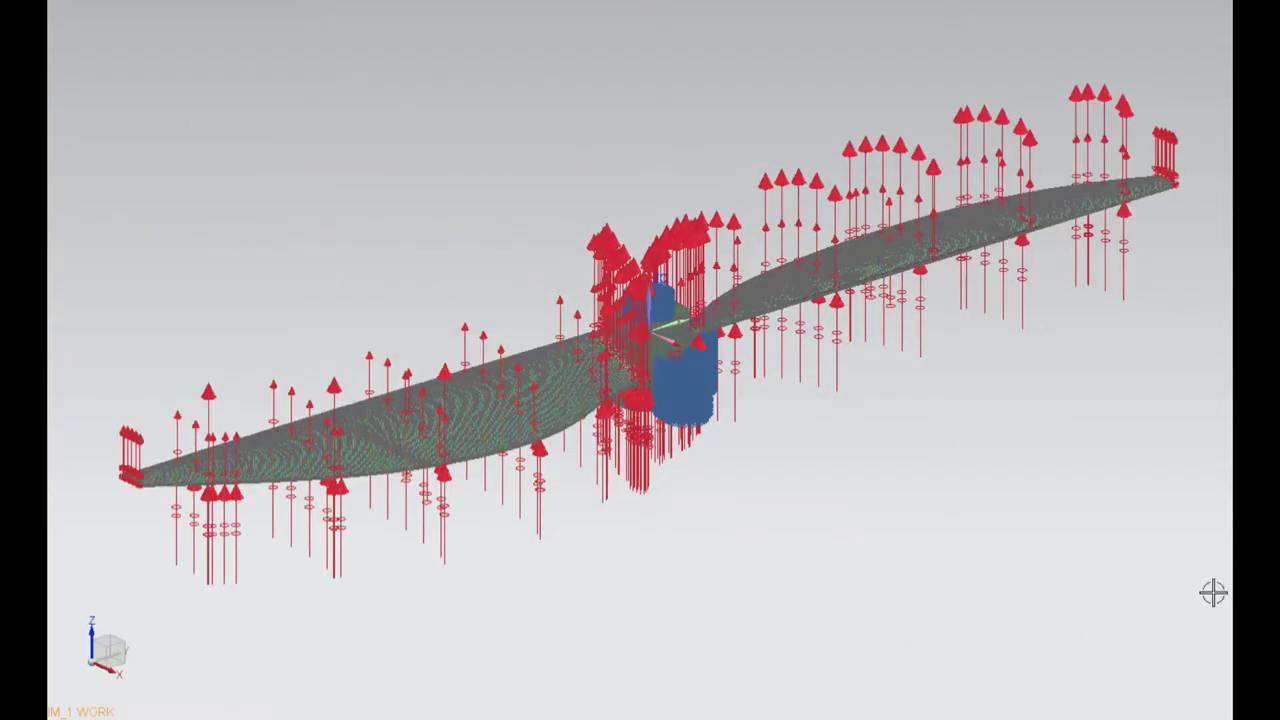
Inspect the blade mesh and the load and constraint symbols around the hub on the propeller's finite element model
scroll(200, 500, up, 10)
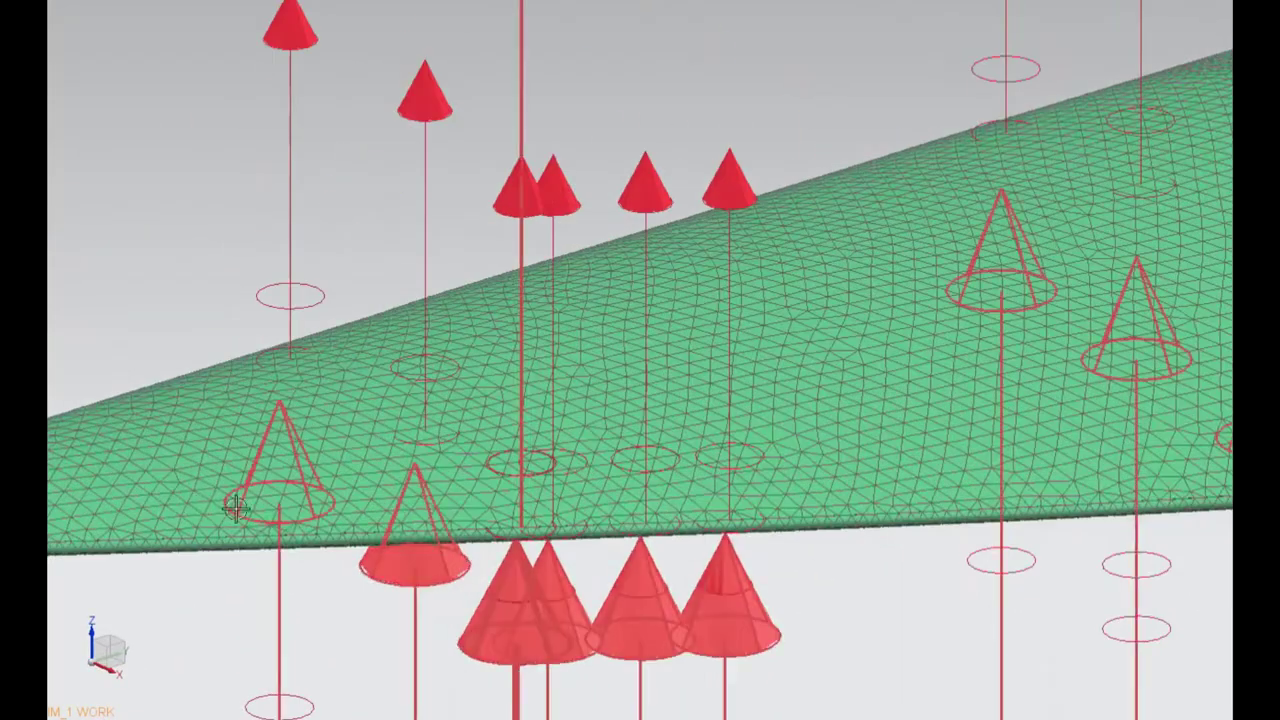
scroll(182, 557, up, 3)
scroll(189, 560, down, 8)
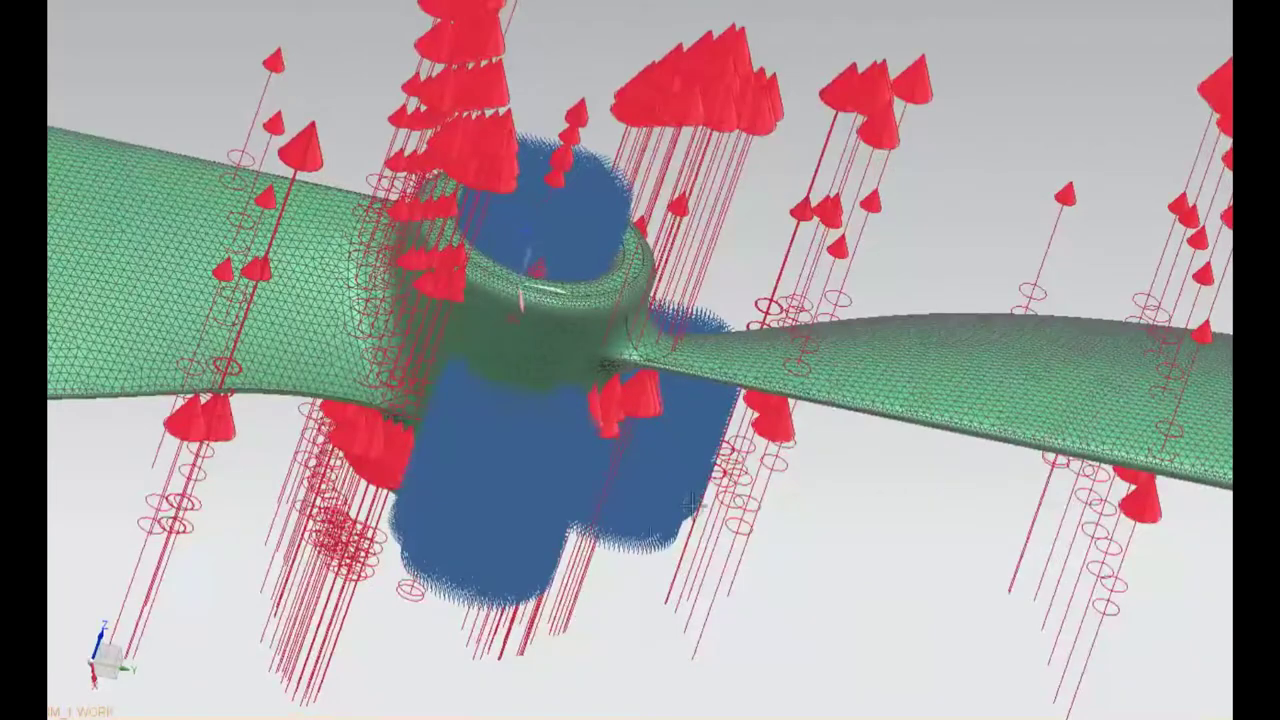
scroll(692, 505, down, 4)
key(Home)
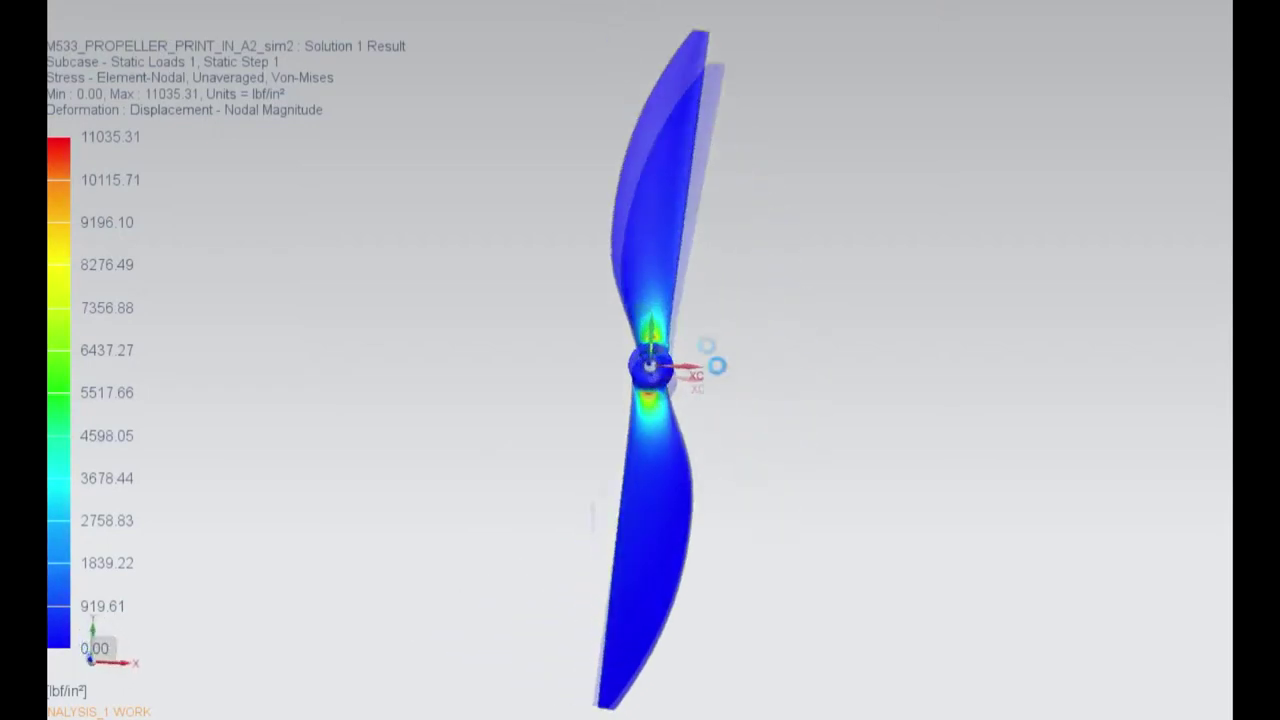
Examine the Von-Mises stress and nodal displacement magnitude results along the propeller blades from hub to tip
scroll(675, 351, up, 5)
scroll(654, 374, down, 3)
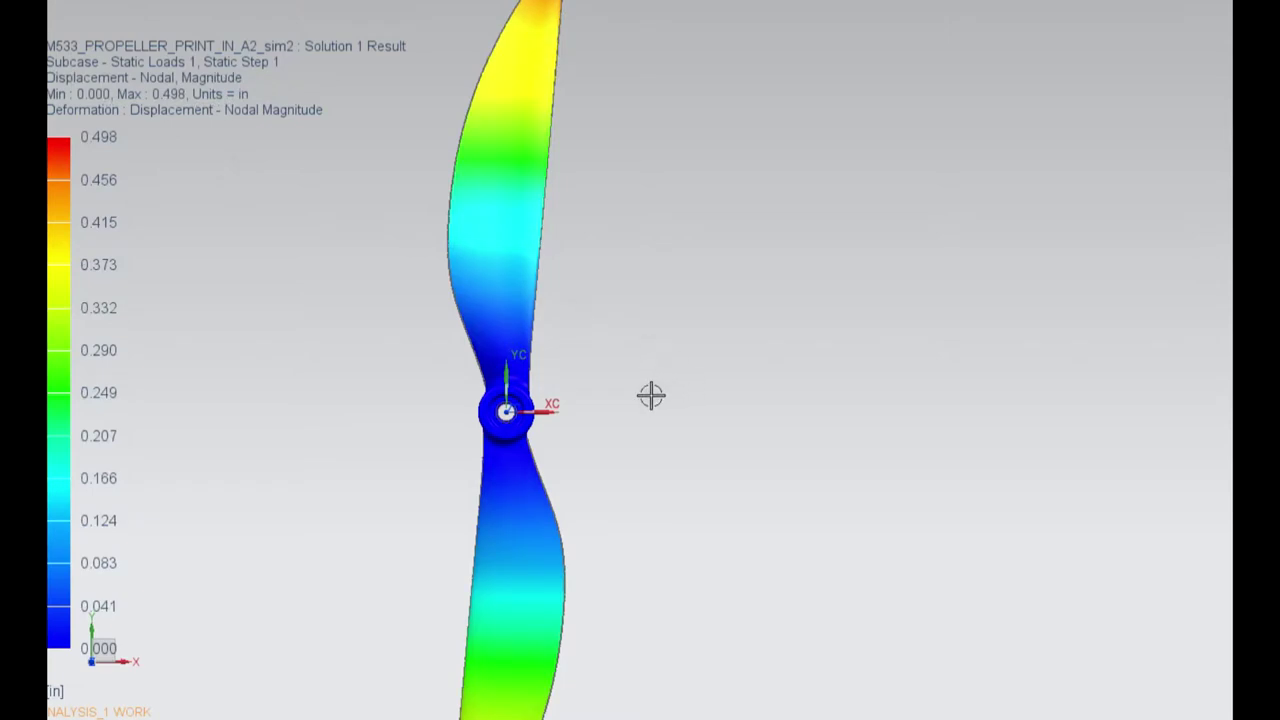
scroll(645, 390, down, 3)
scroll(580, 540, up, 4)
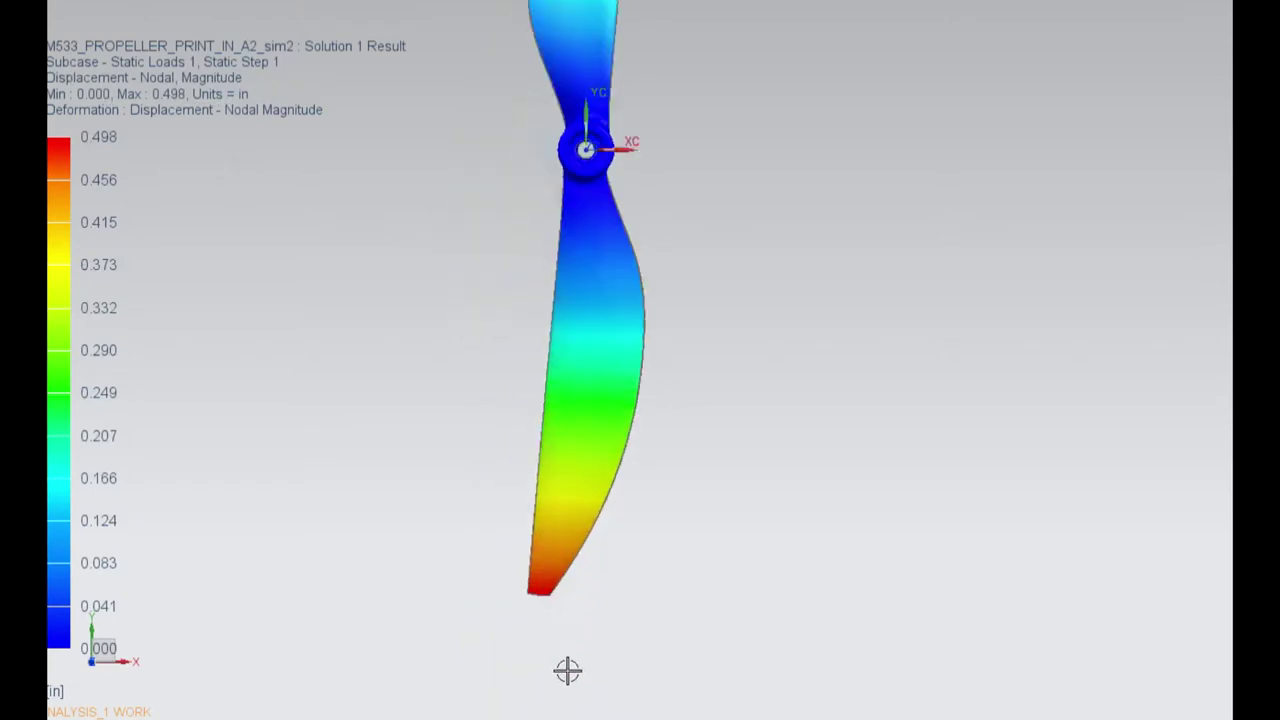